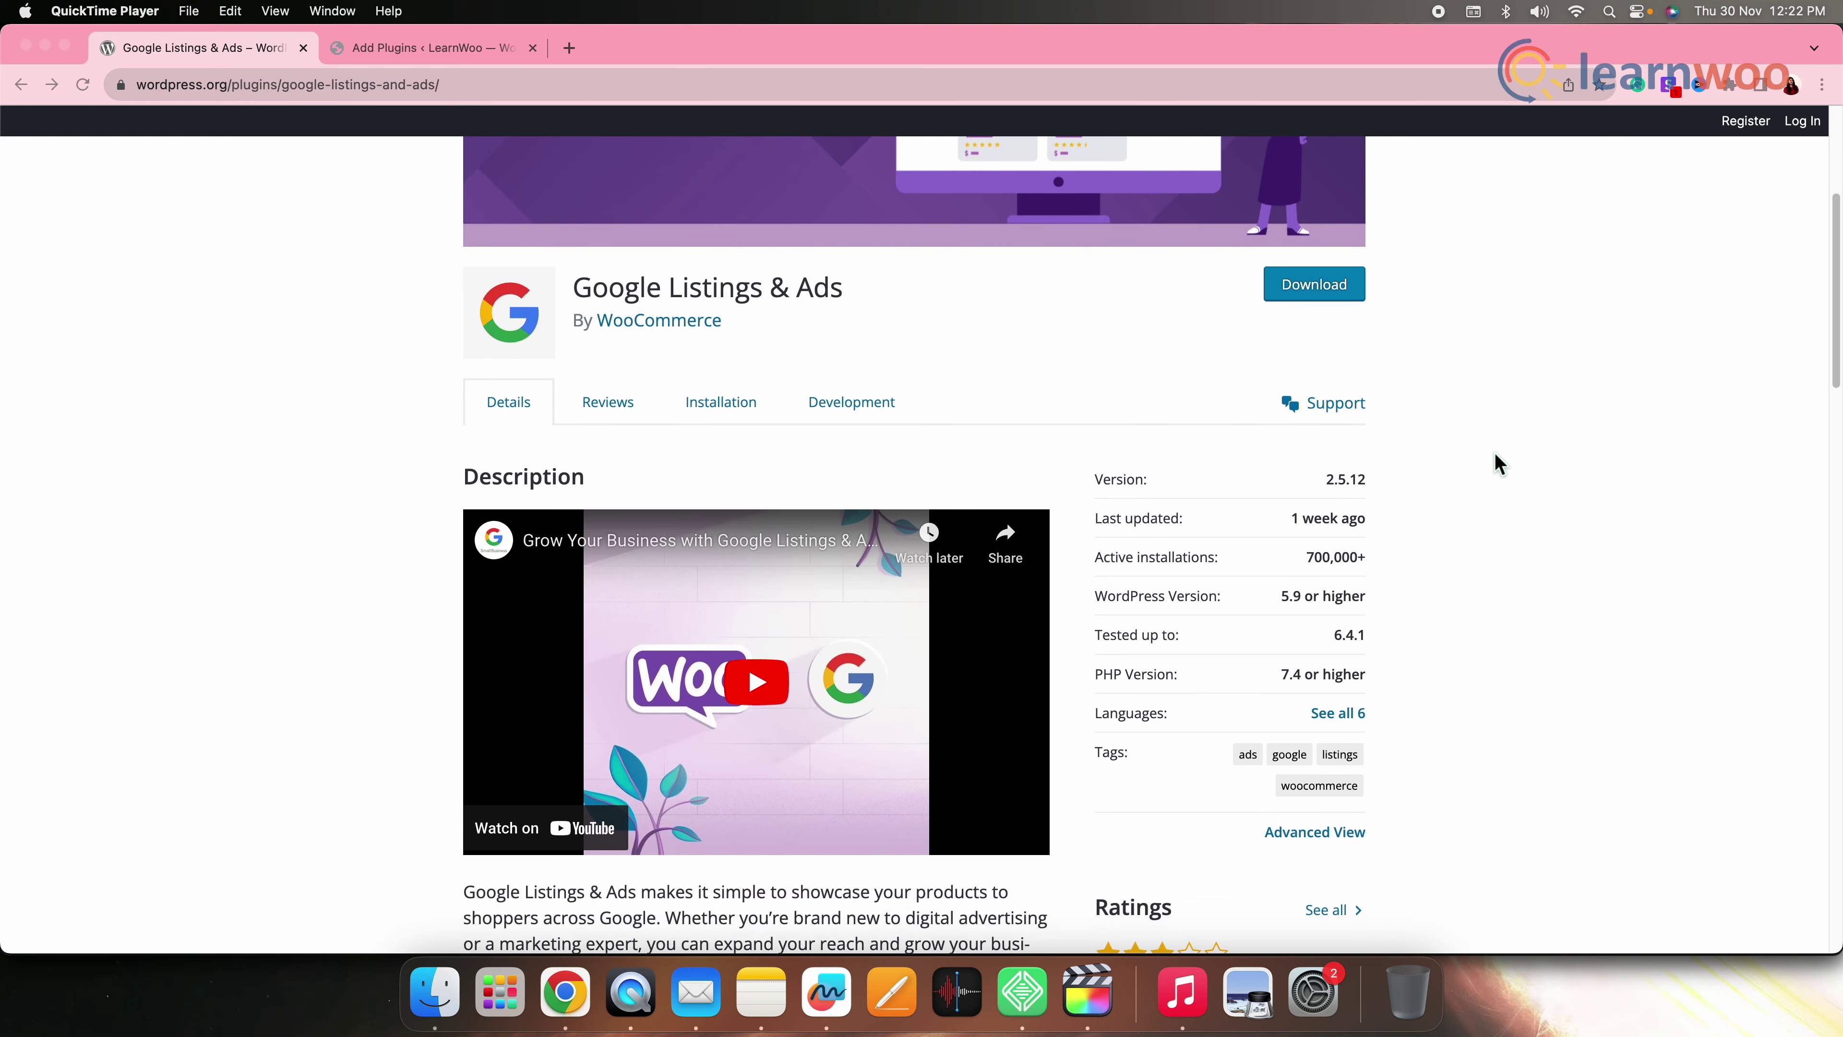
- Scroll through the Google Listings & Ads plugin page's description, version 2.5.12 details and ratings
{"action": "scroll", "coordinate": [1494, 454], "scroll_direction": "down", "scroll_amount": 8}
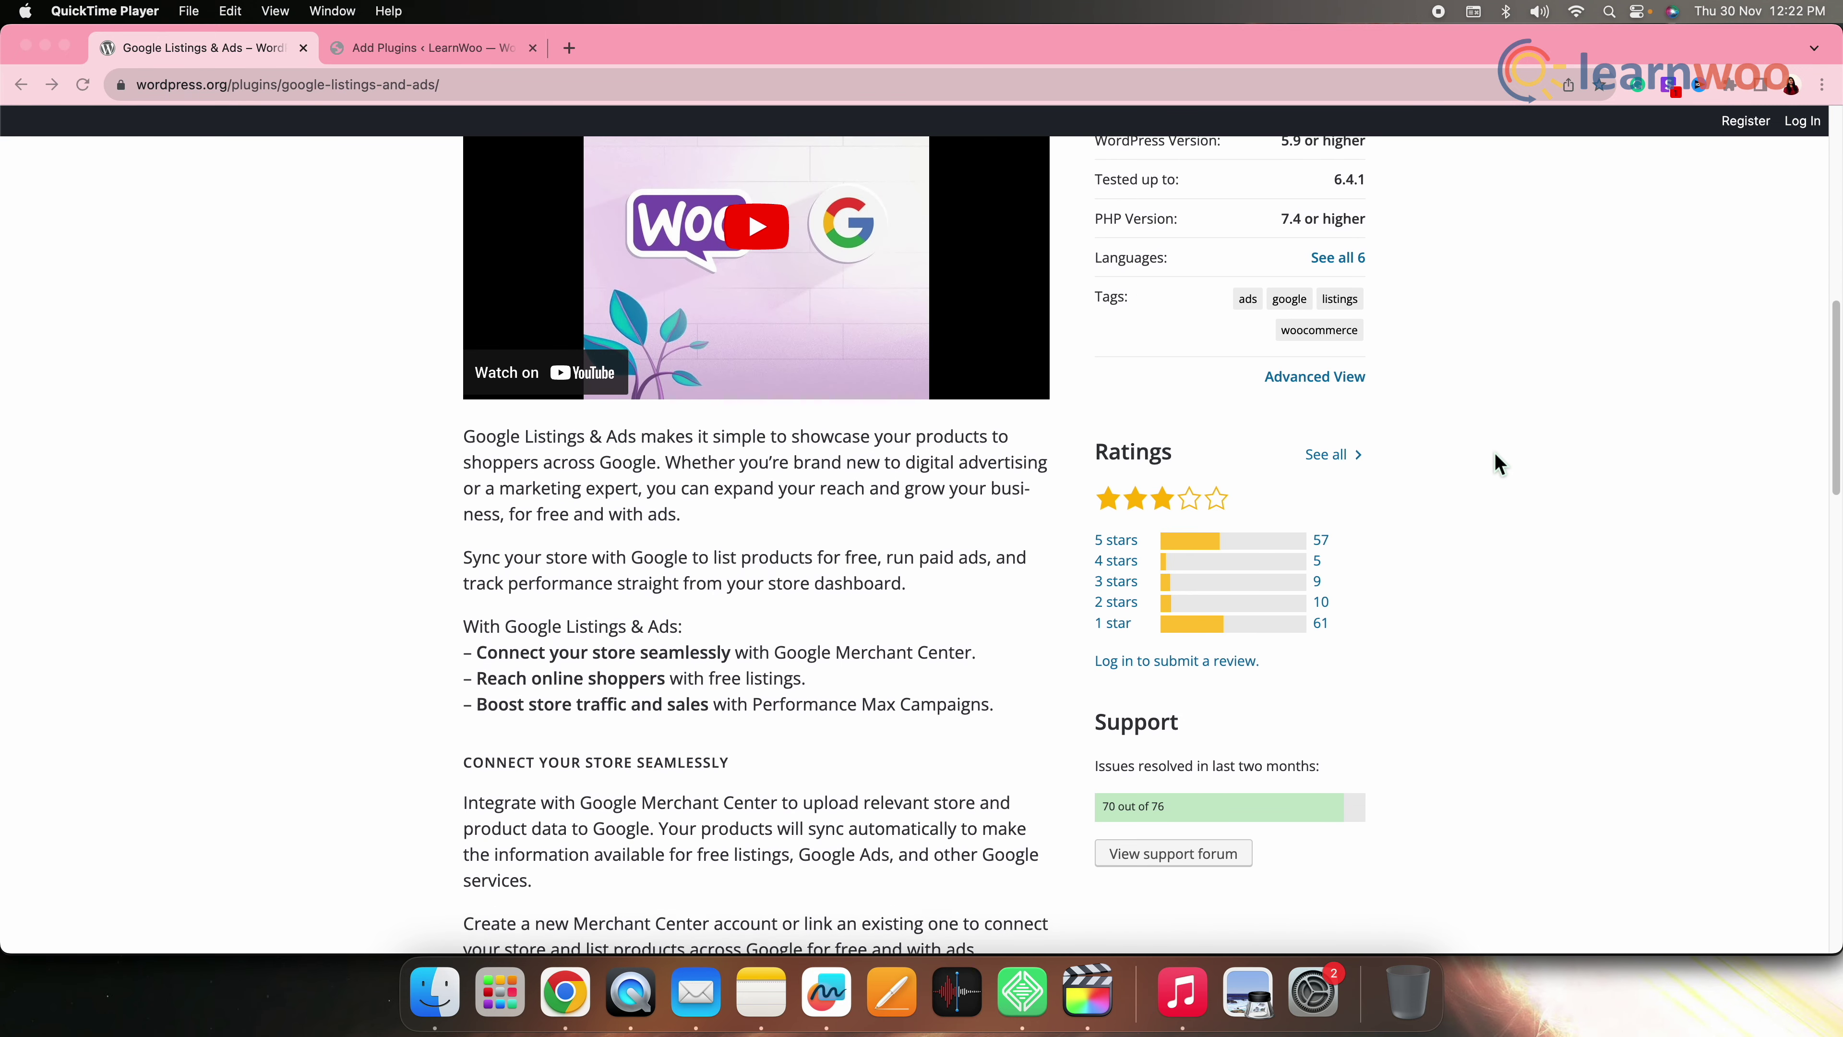
{"action": "scroll", "coordinate": [1495, 455], "scroll_direction": "down", "scroll_amount": 3}
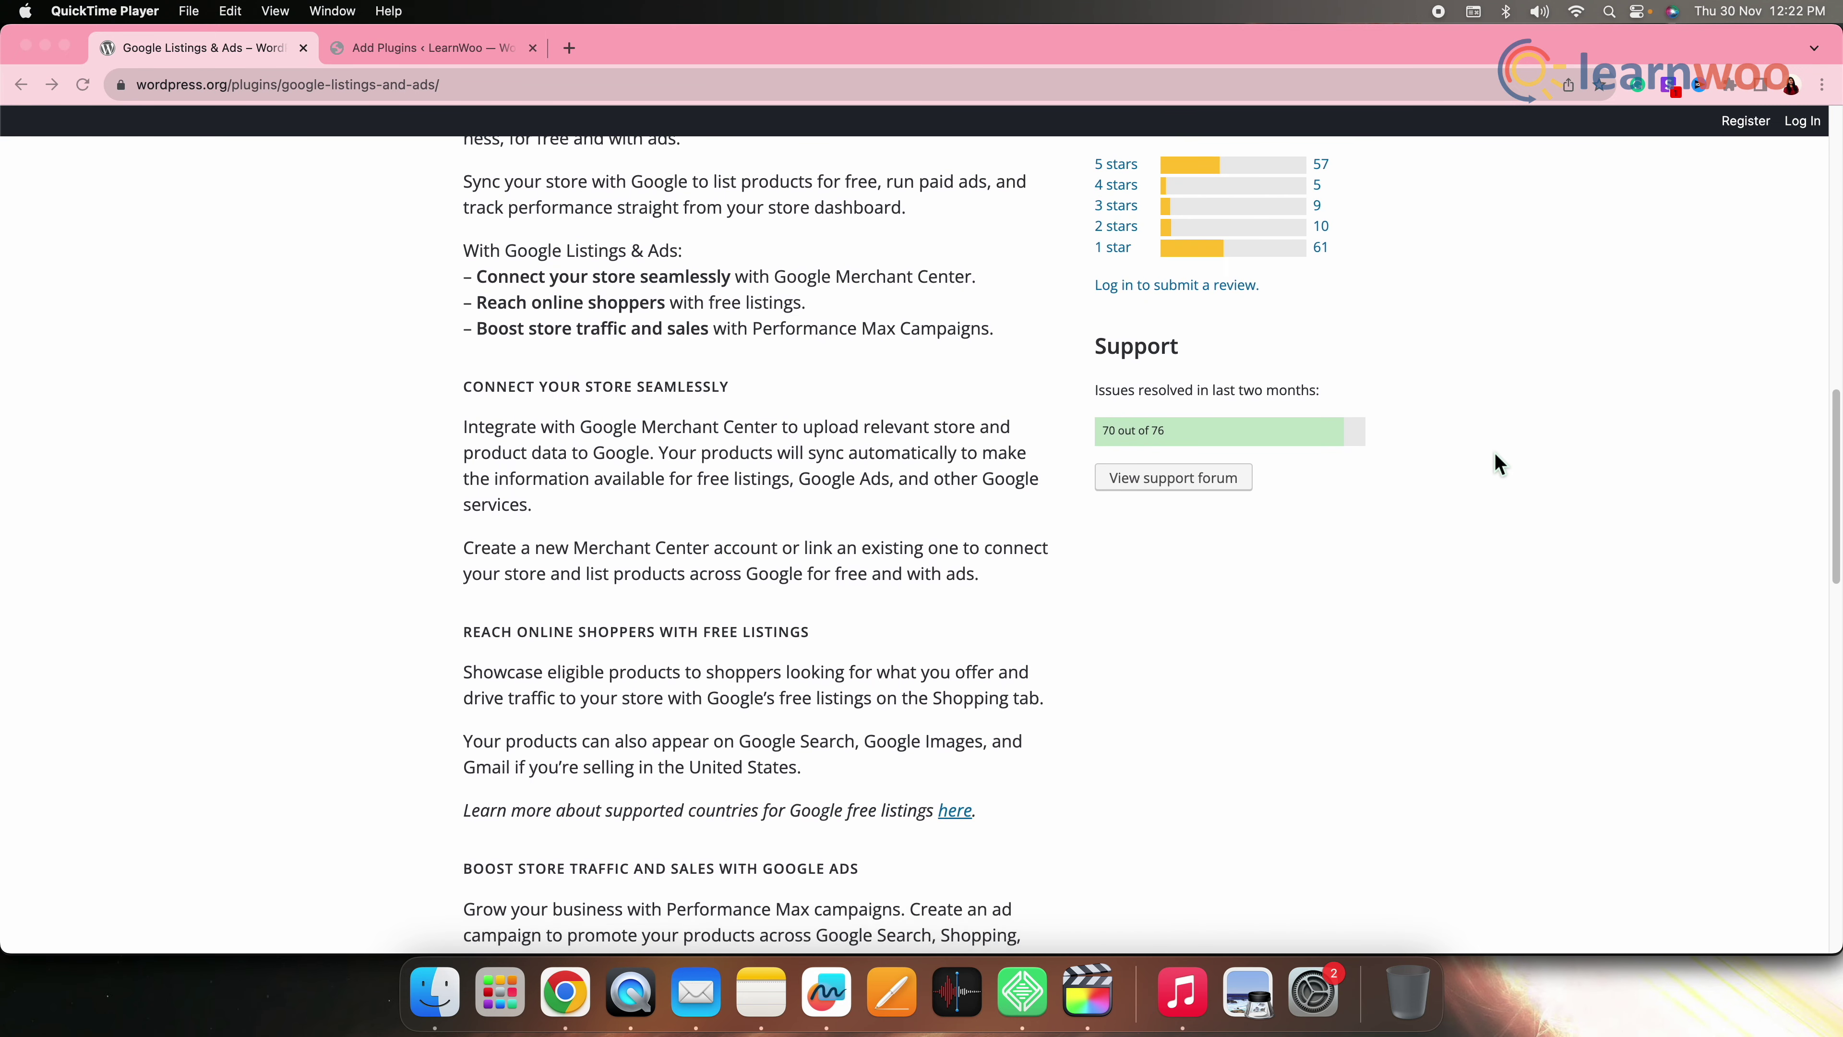
{"action": "scroll", "coordinate": [1499, 463], "scroll_direction": "down", "scroll_amount": 3}
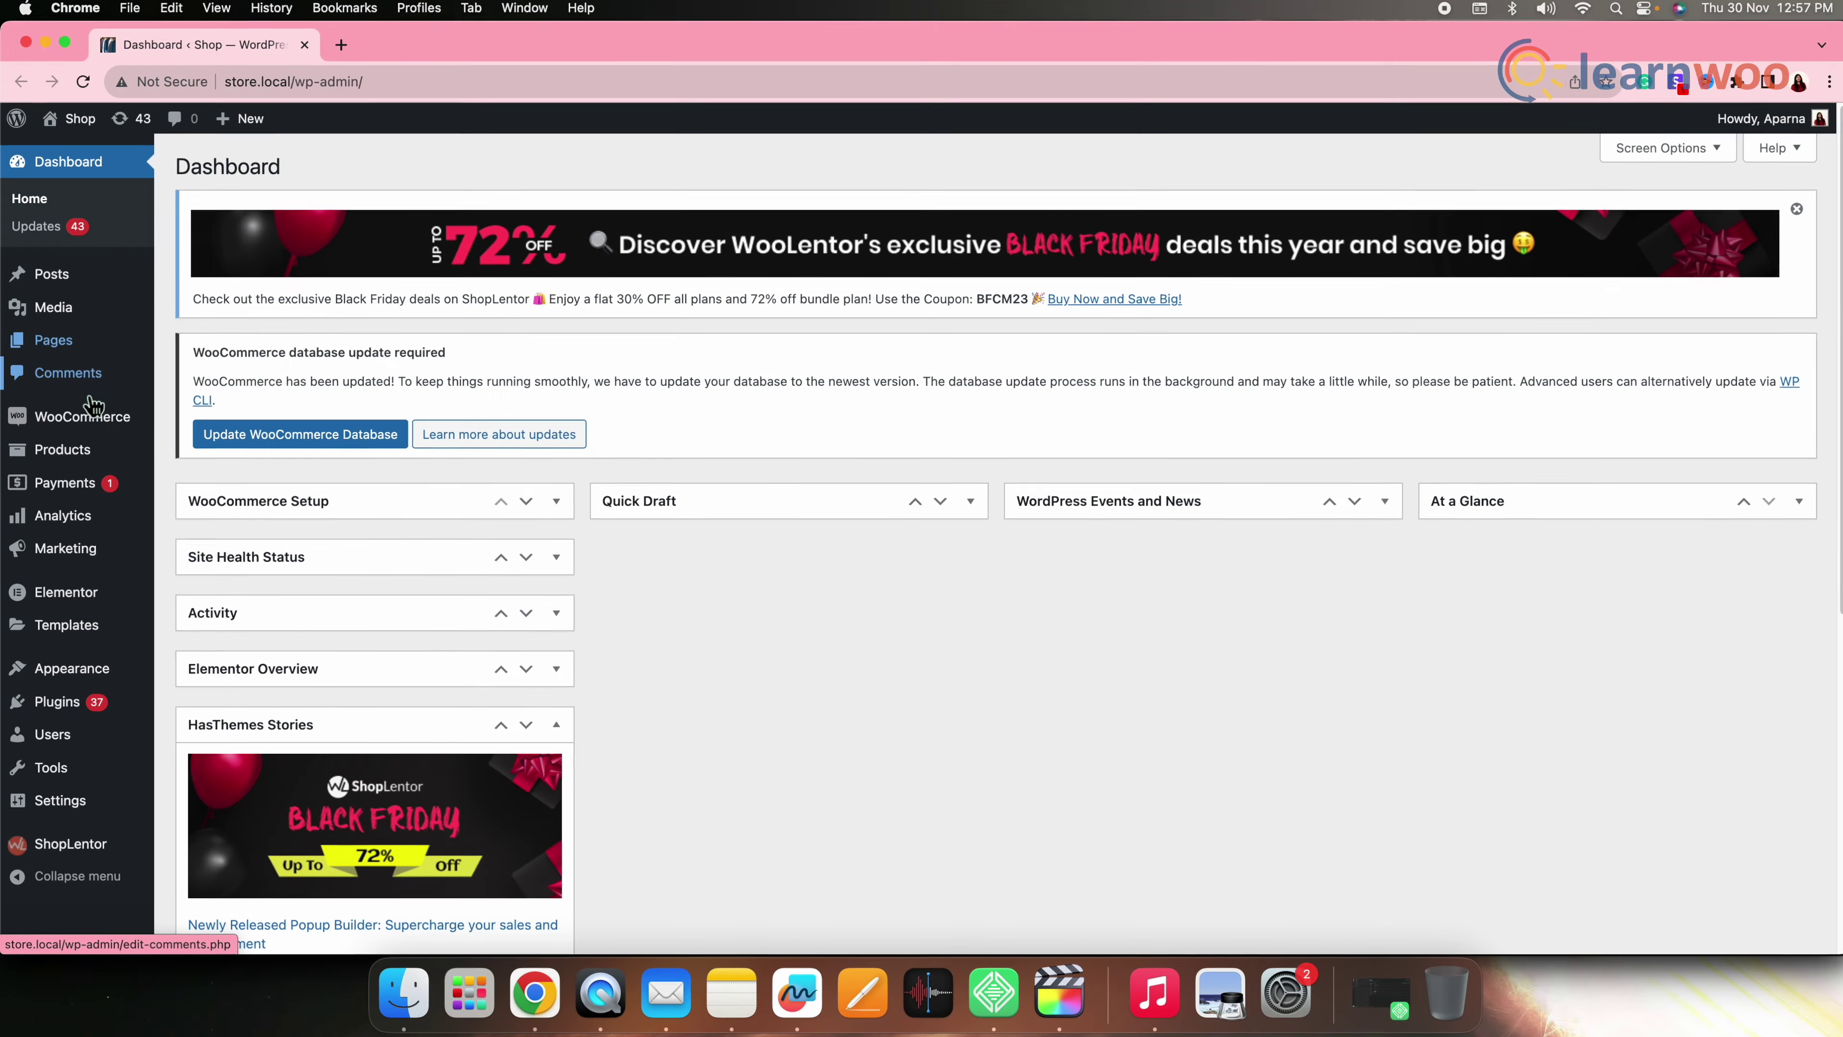
- Search Add New Plugin for 'google listing and ads' and install Google Listings & Ads by WooCommerce
{"action": "mouse_move", "coordinate": [86, 414]}
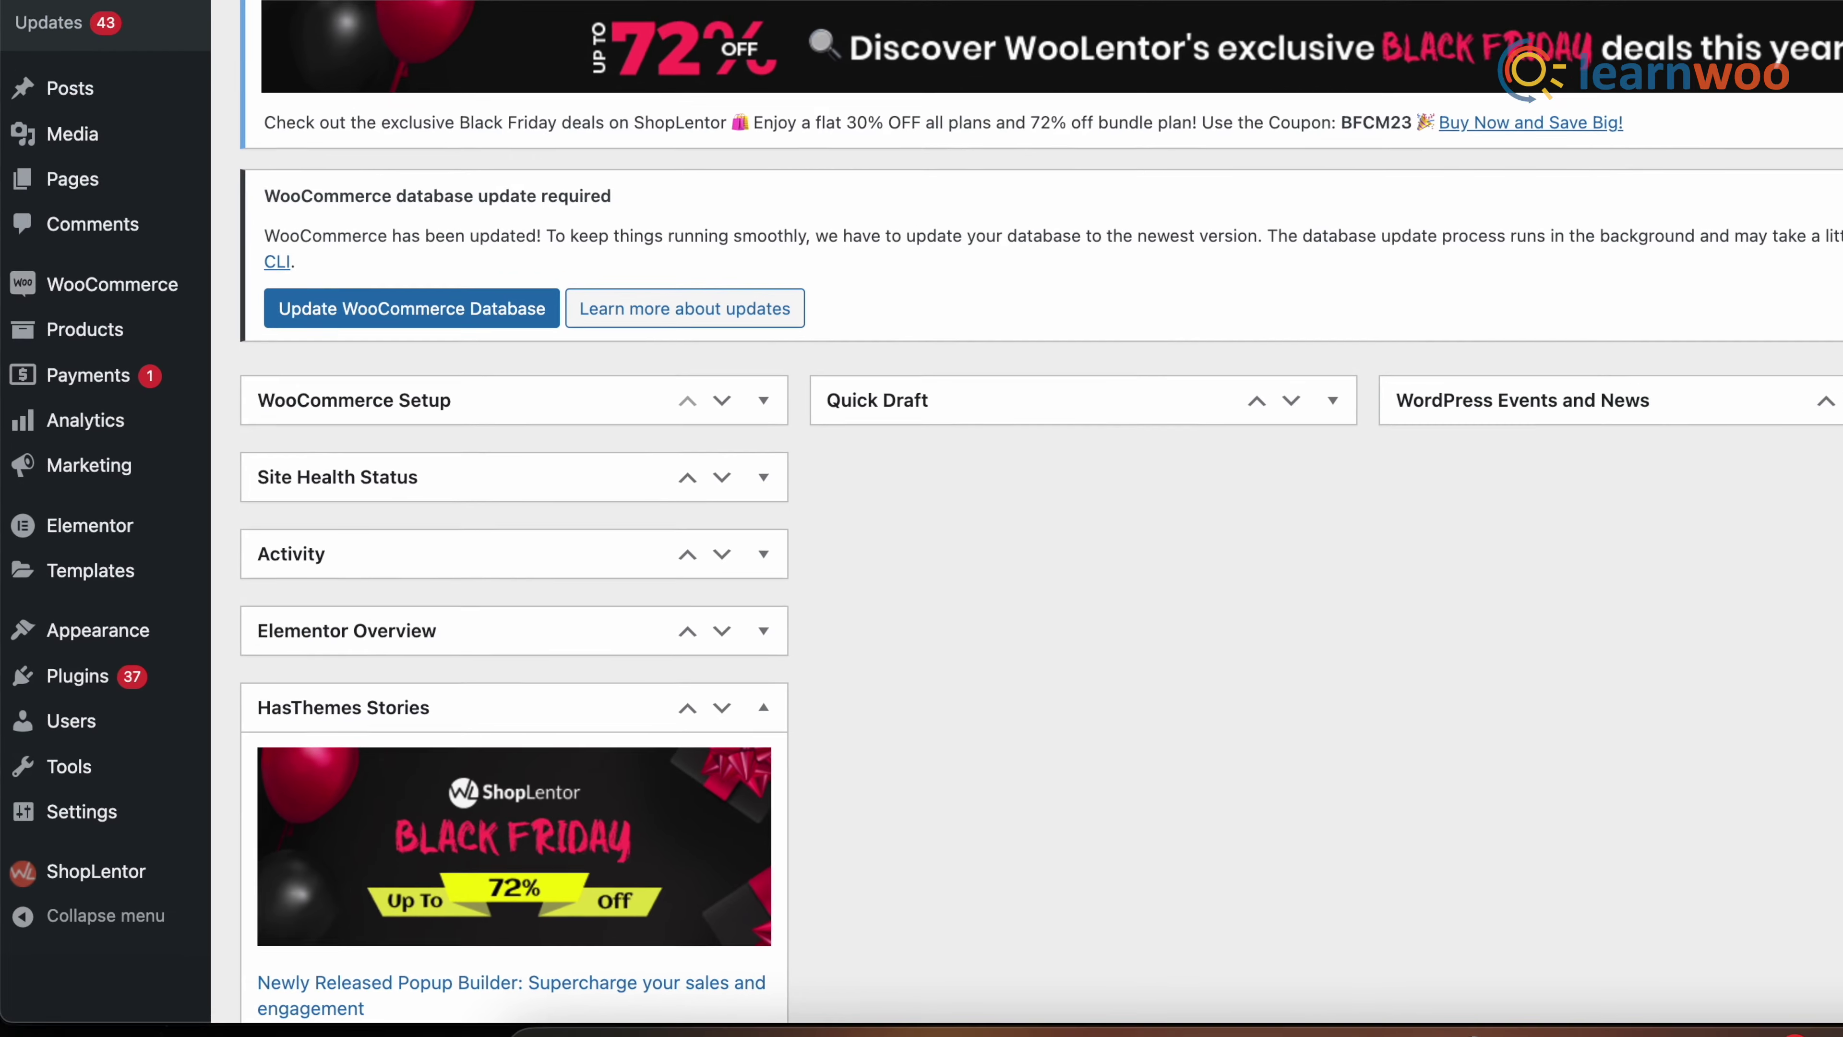
{"action": "mouse_move", "coordinate": [89, 683]}
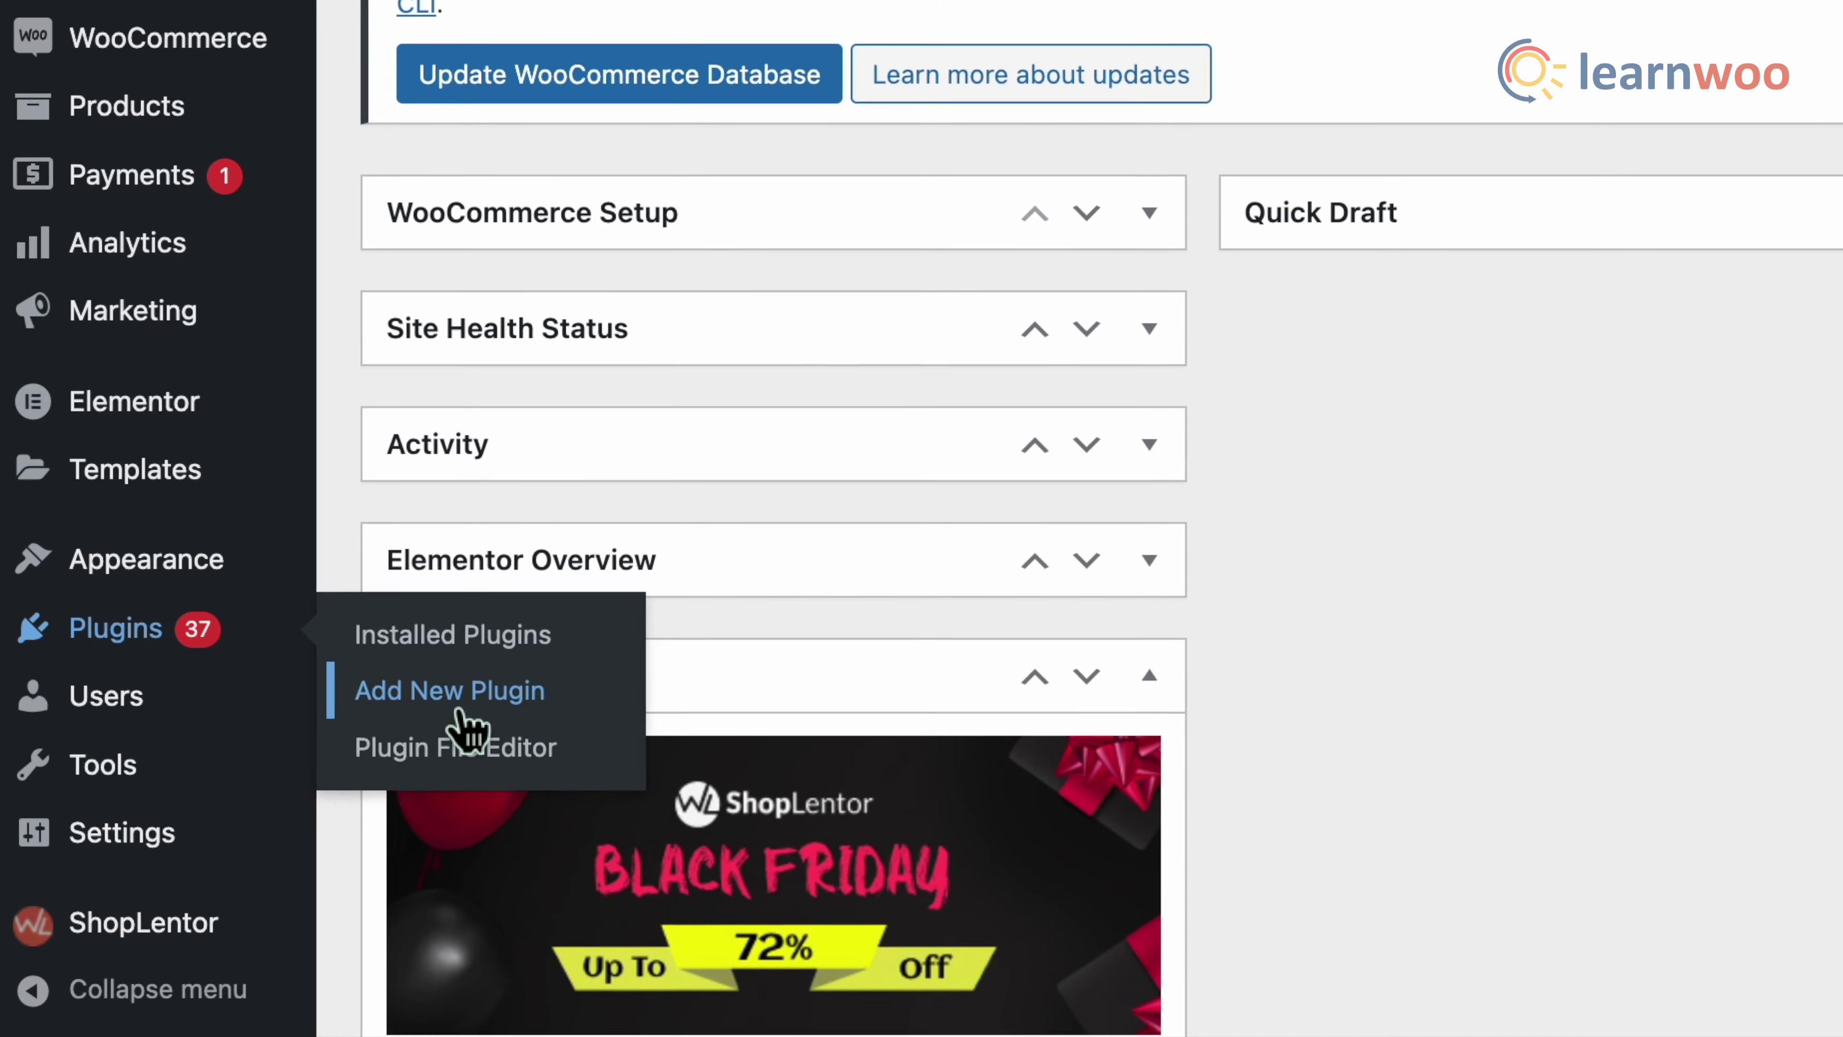
{"action": "left_click", "coordinate": [450, 690]}
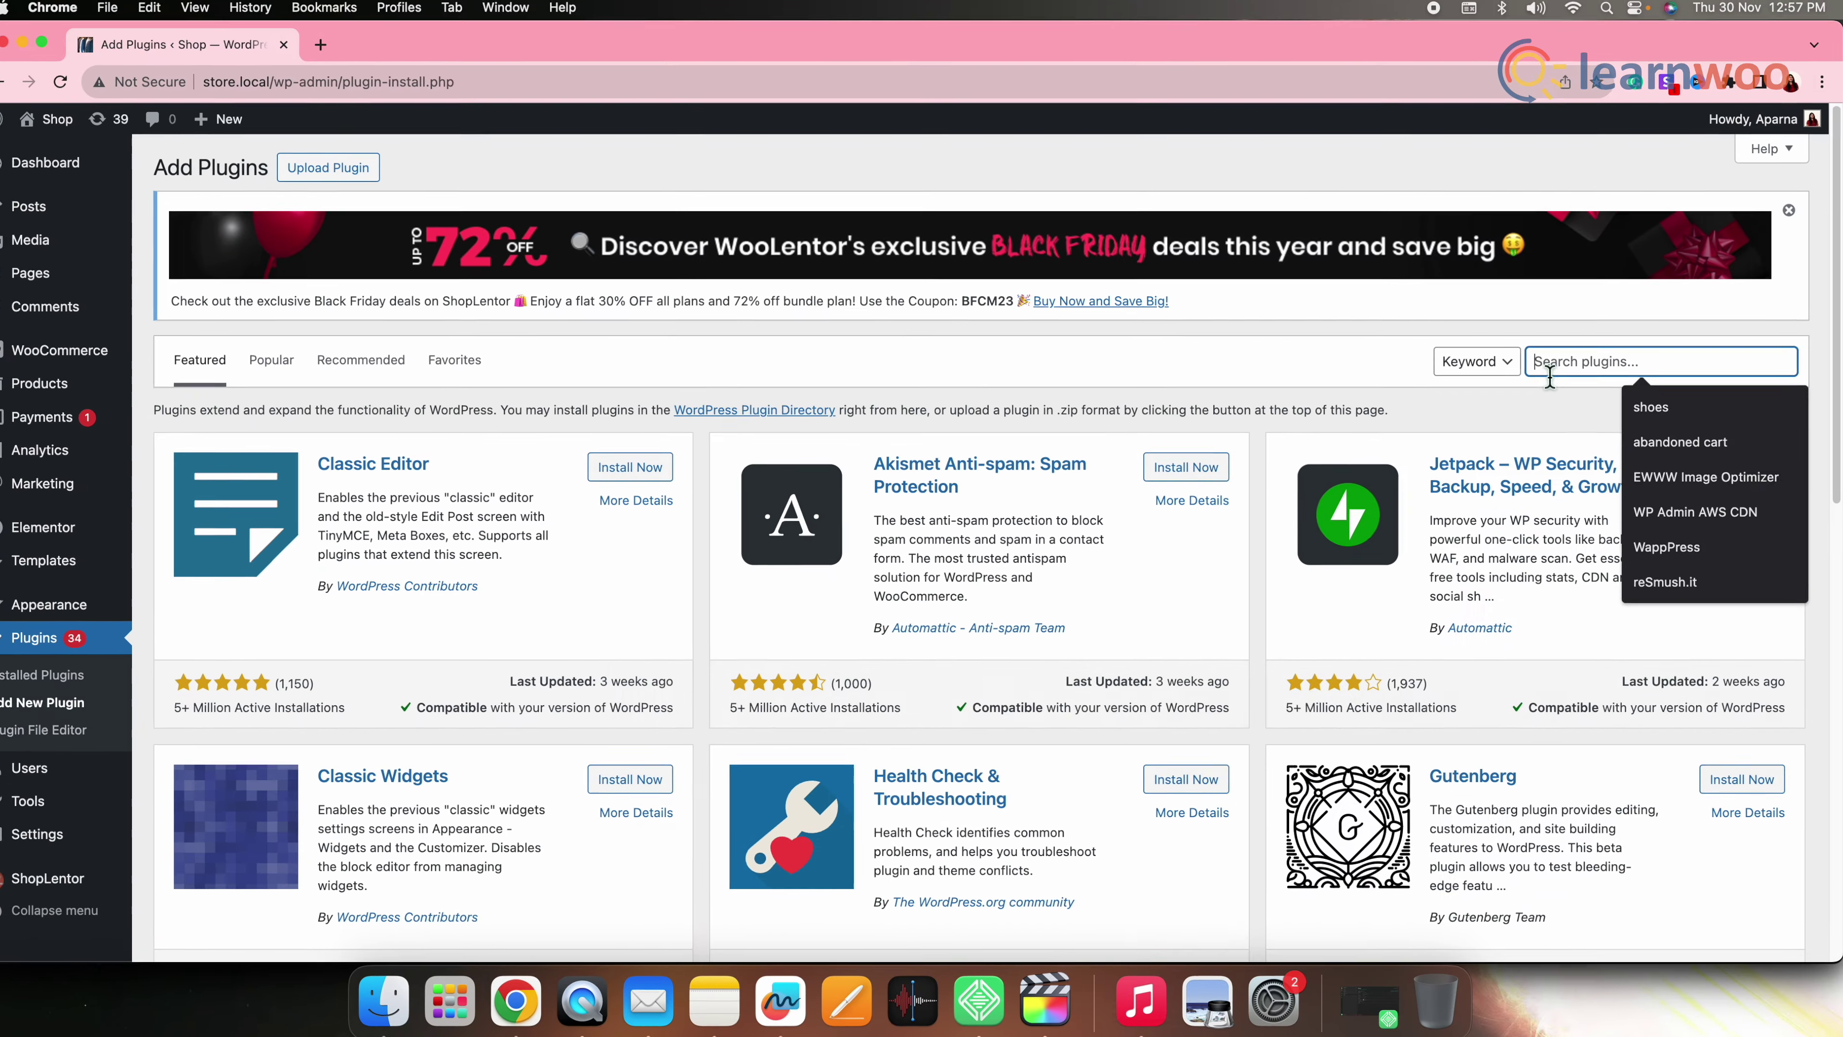
{"action": "type", "text": "google list"}
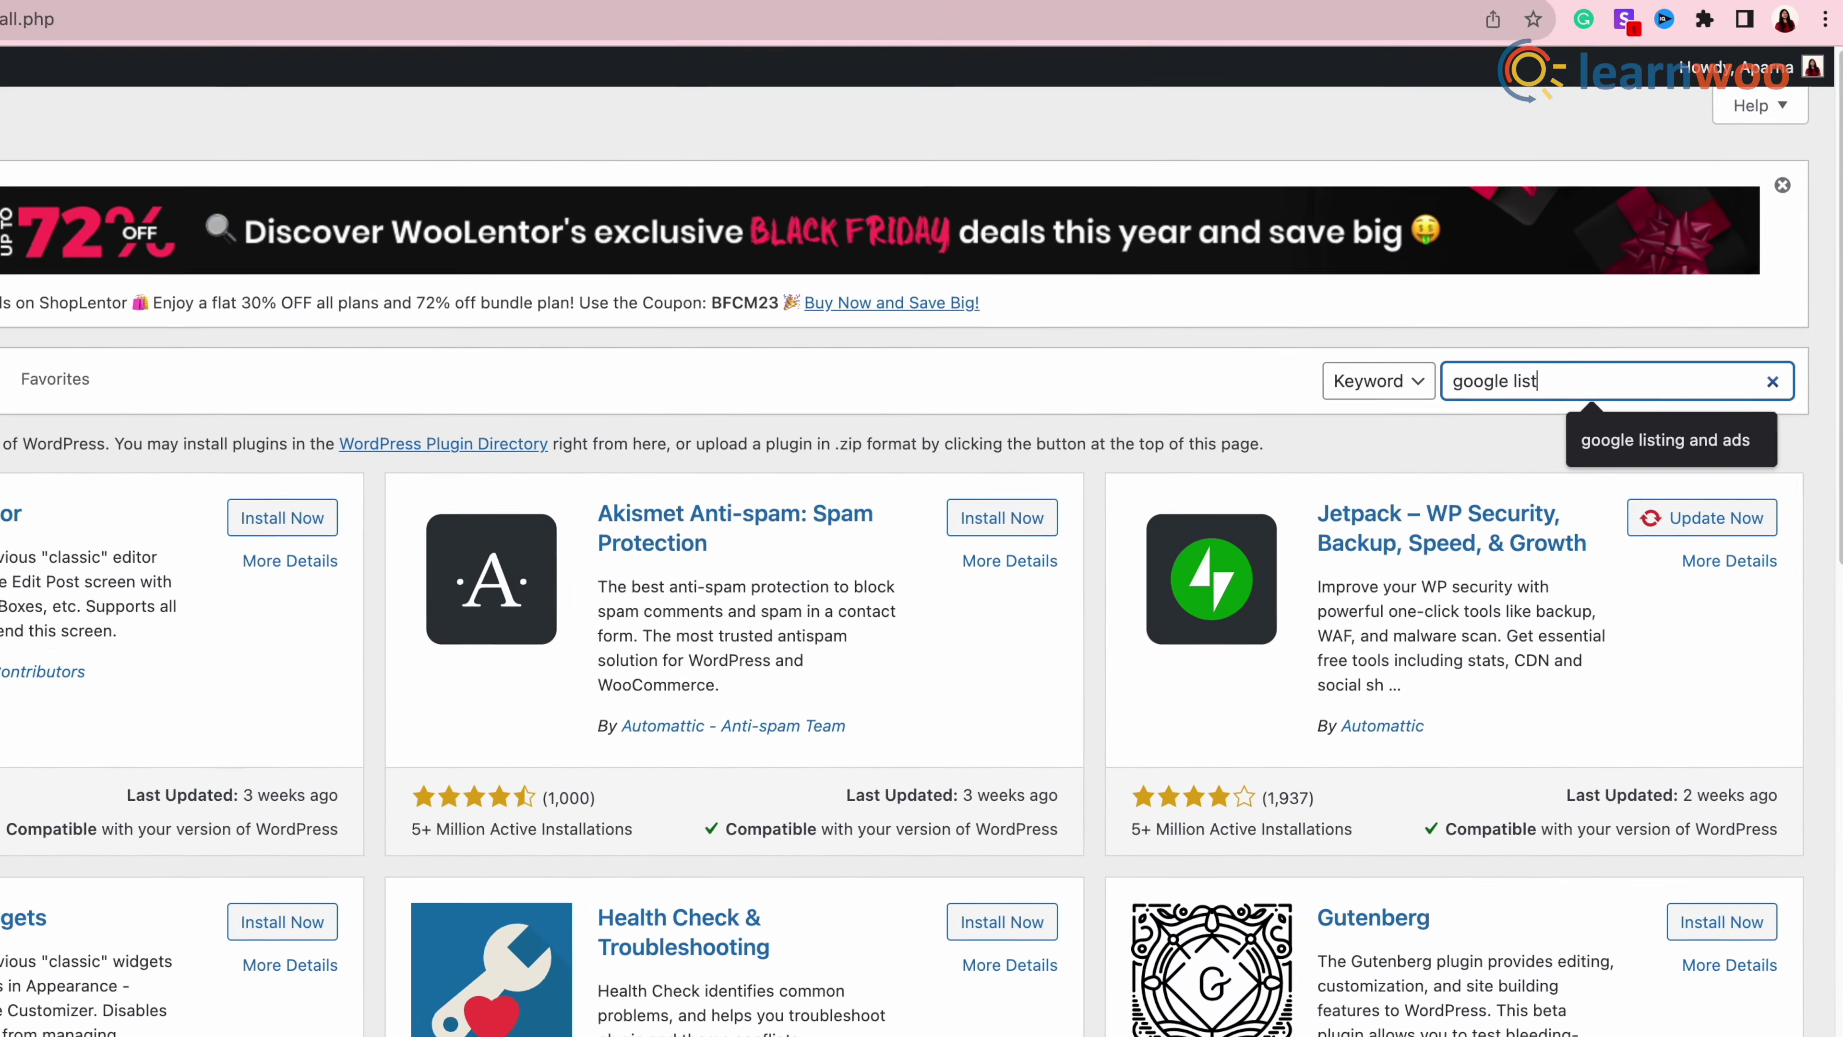
{"action": "type", "text": "ing and ads"}
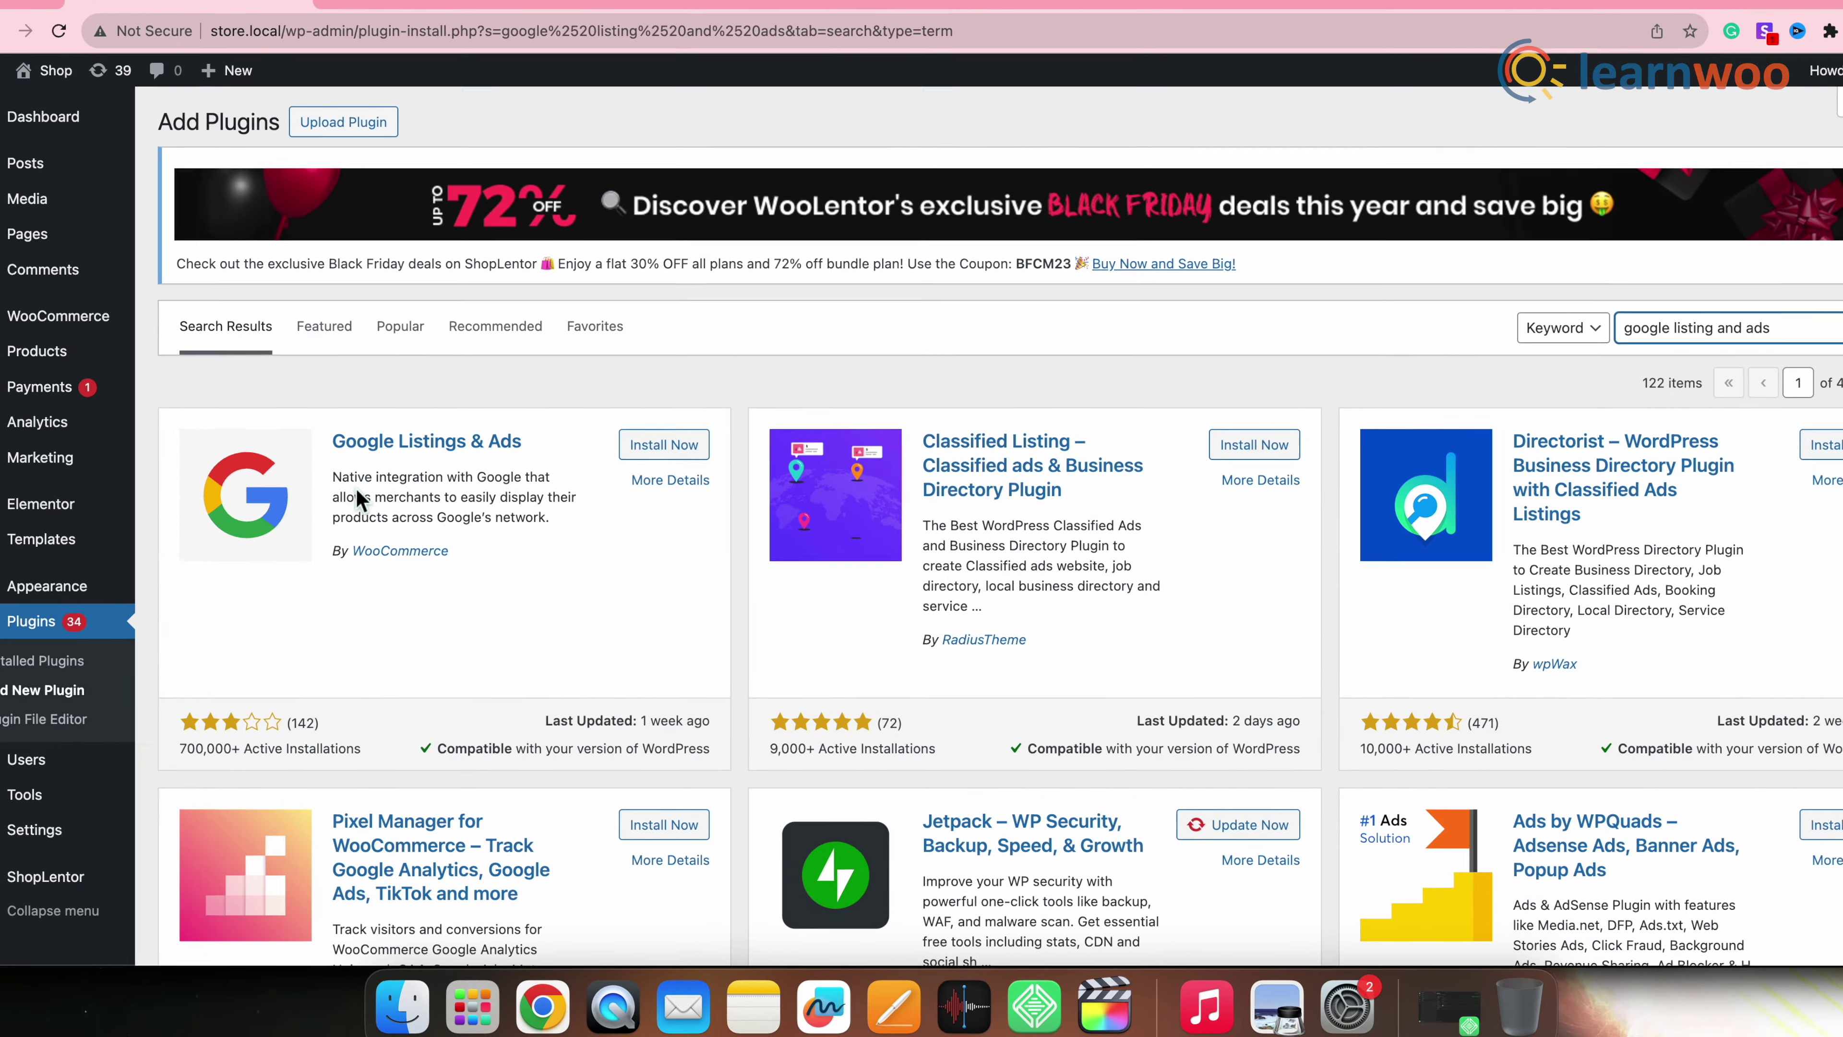
{"action": "left_click", "coordinate": [664, 444]}
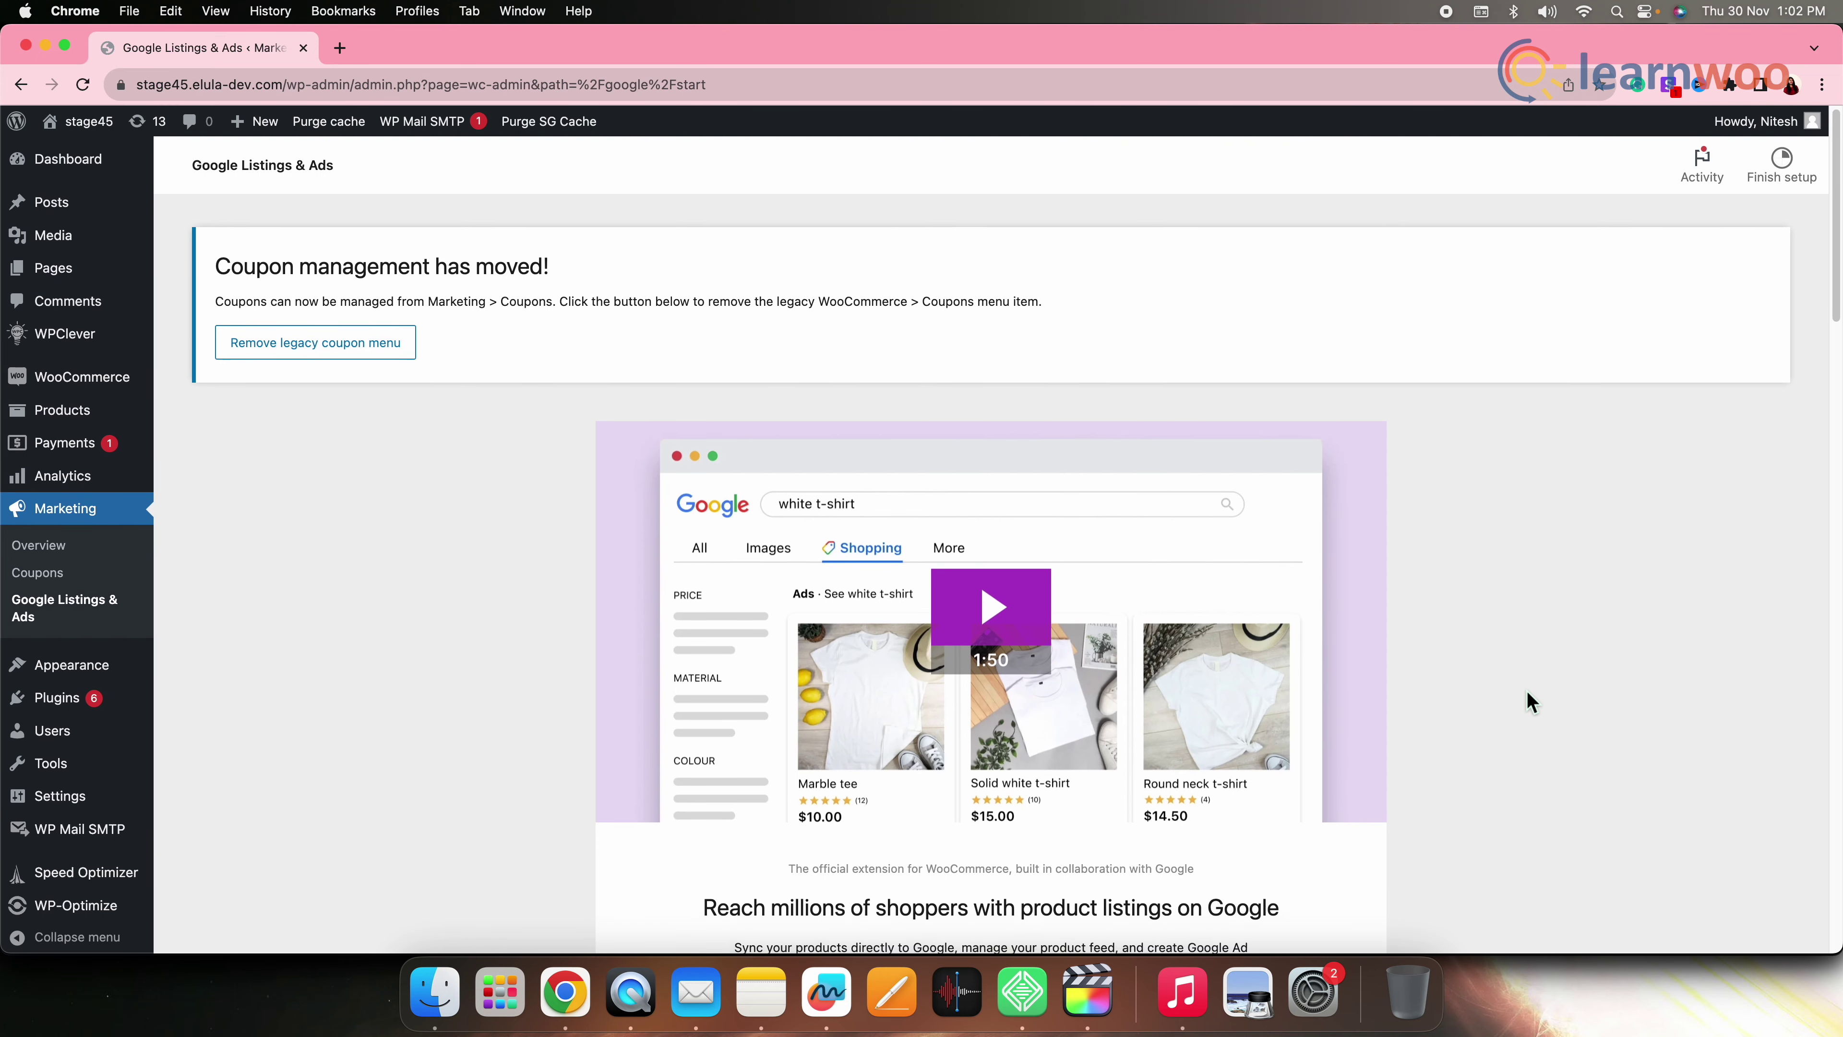
- Start listing products, then begin connecting a Google account after WordPress.com connects
{"action": "scroll", "coordinate": [1526, 691], "scroll_direction": "down", "scroll_amount": 3}
{"action": "scroll", "coordinate": [1526, 692], "scroll_direction": "down", "scroll_amount": 8}
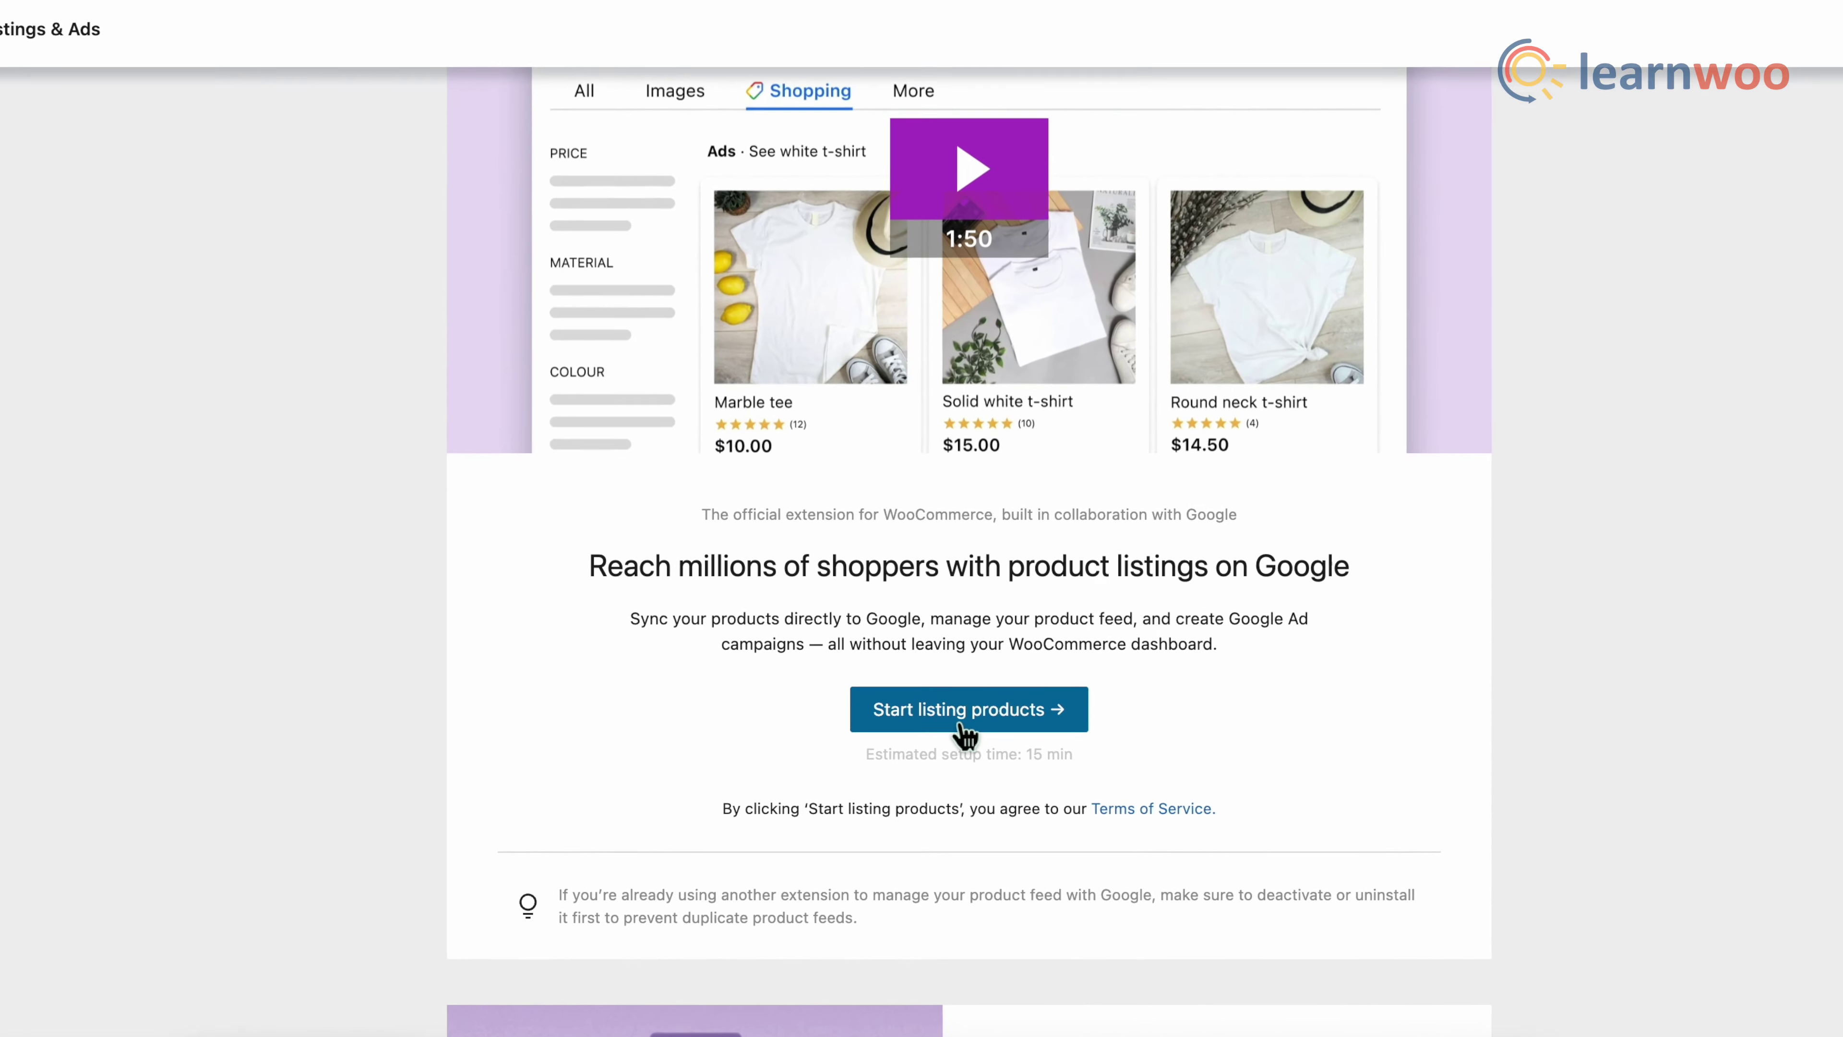
{"action": "left_click", "coordinate": [961, 718]}
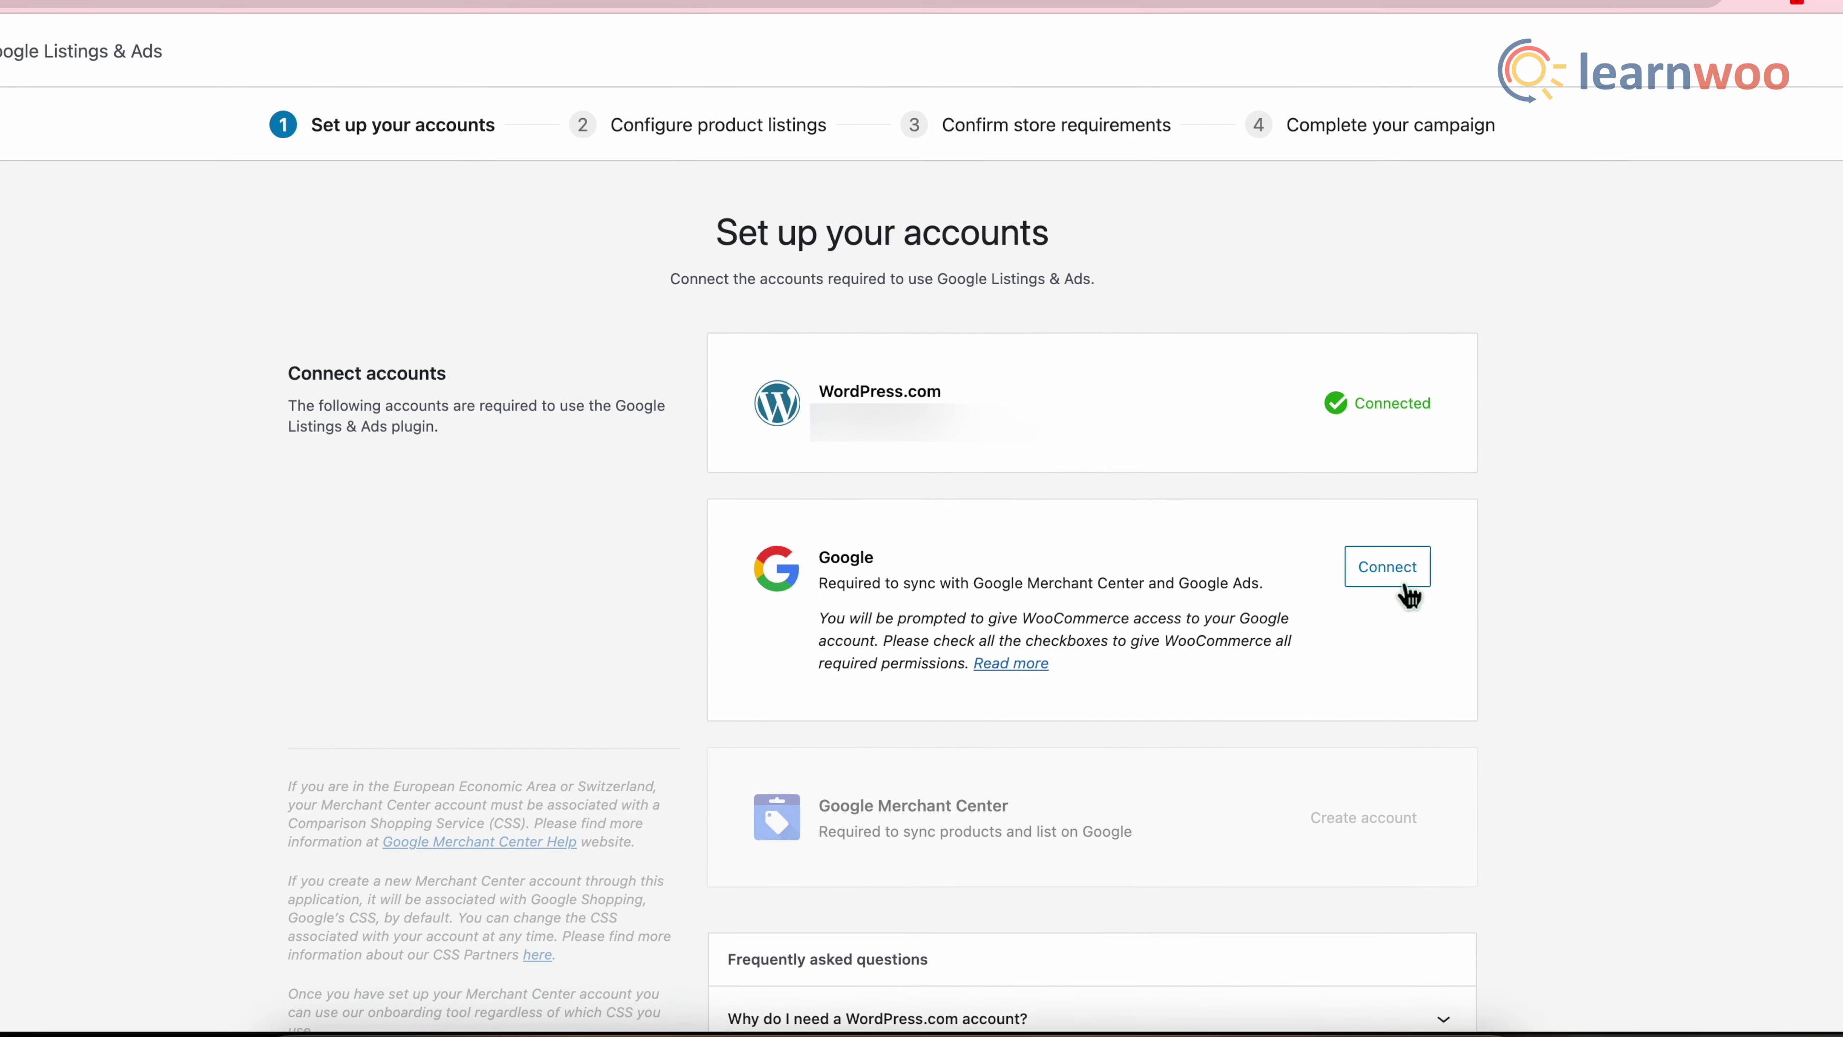
{"action": "left_click", "coordinate": [1389, 579]}
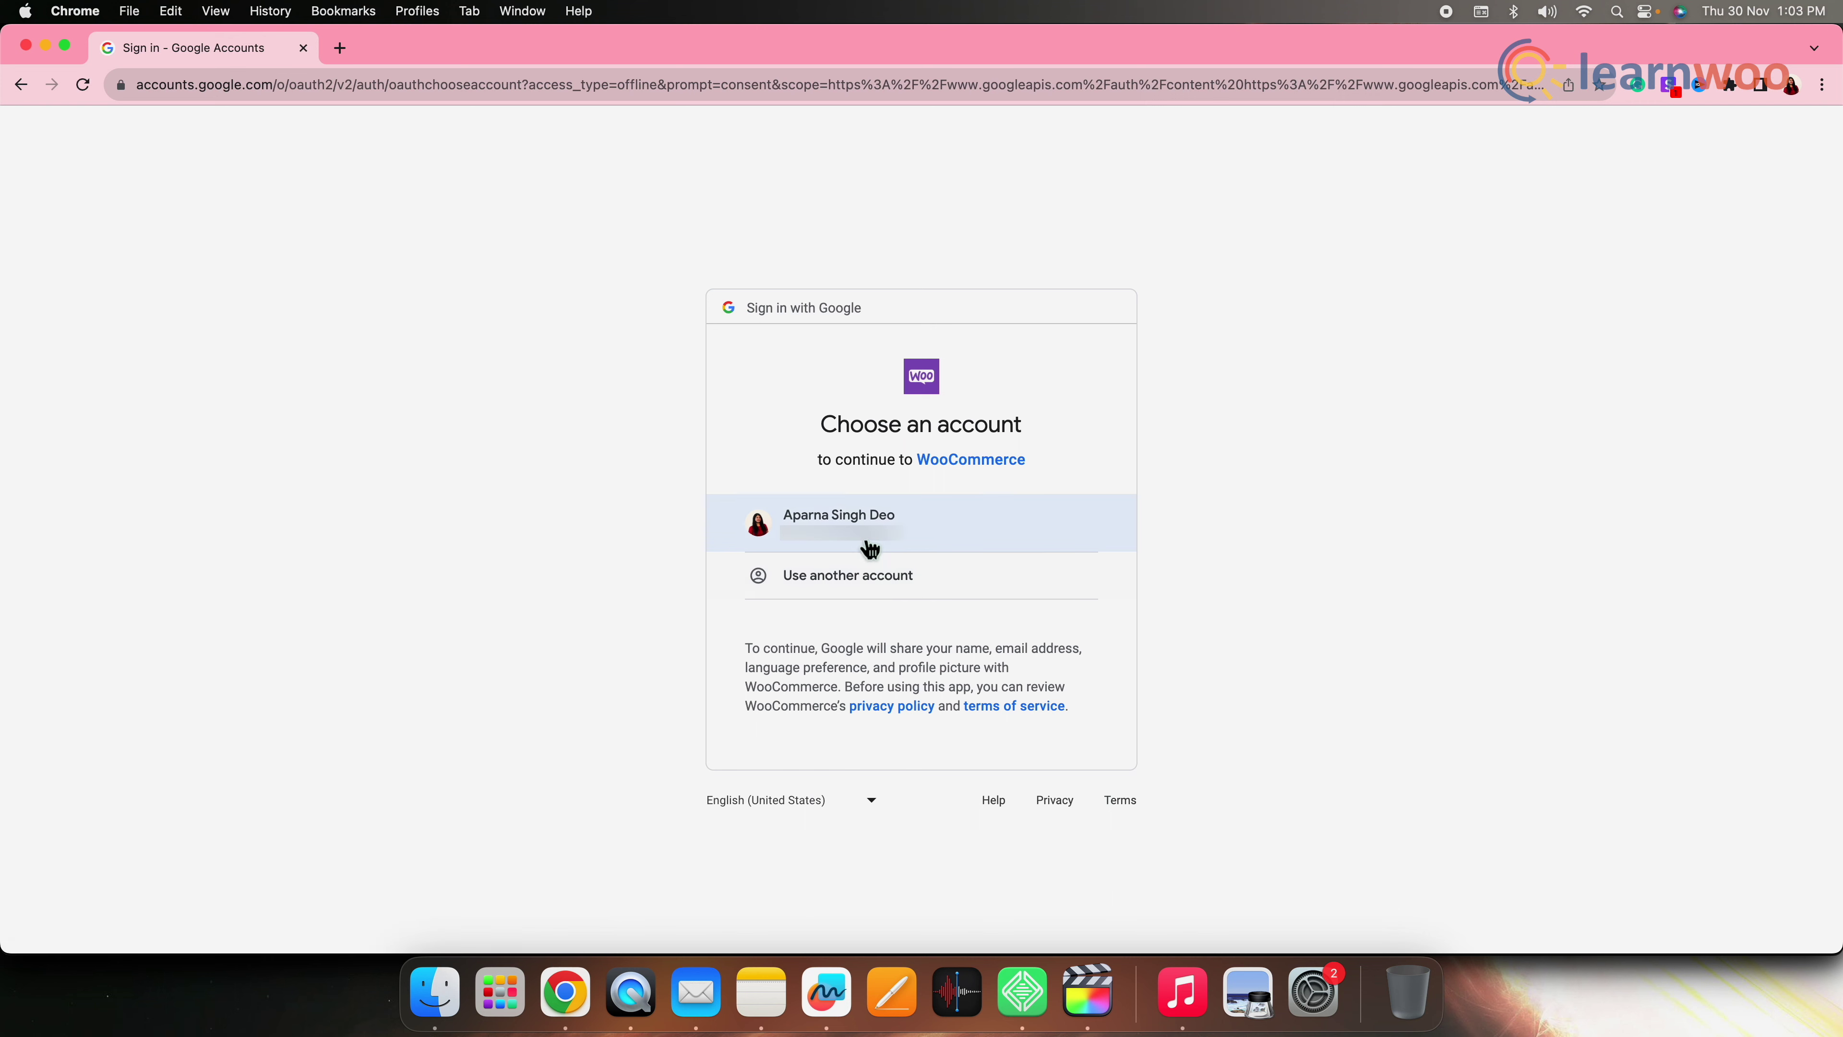
- Choose the Google account and grant WooCommerce the requested access
{"action": "left_click", "coordinate": [871, 550]}
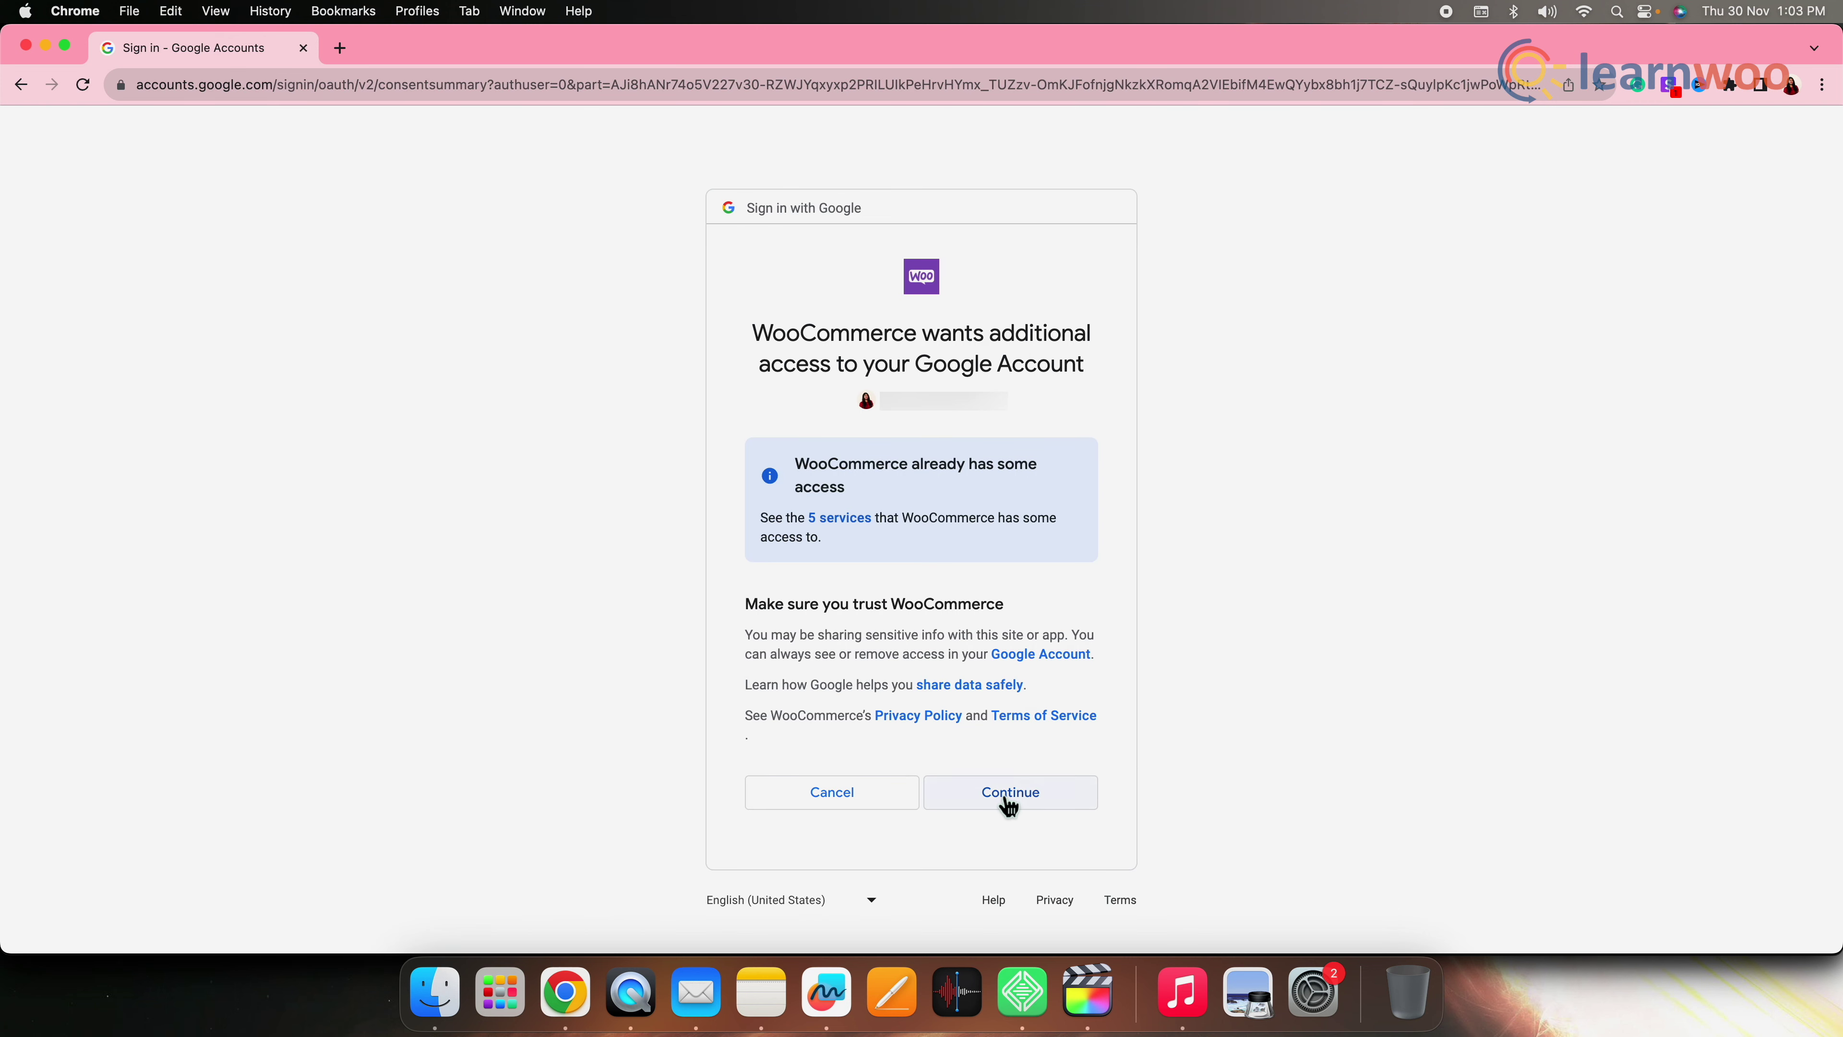
{"action": "left_click", "coordinate": [1007, 799]}
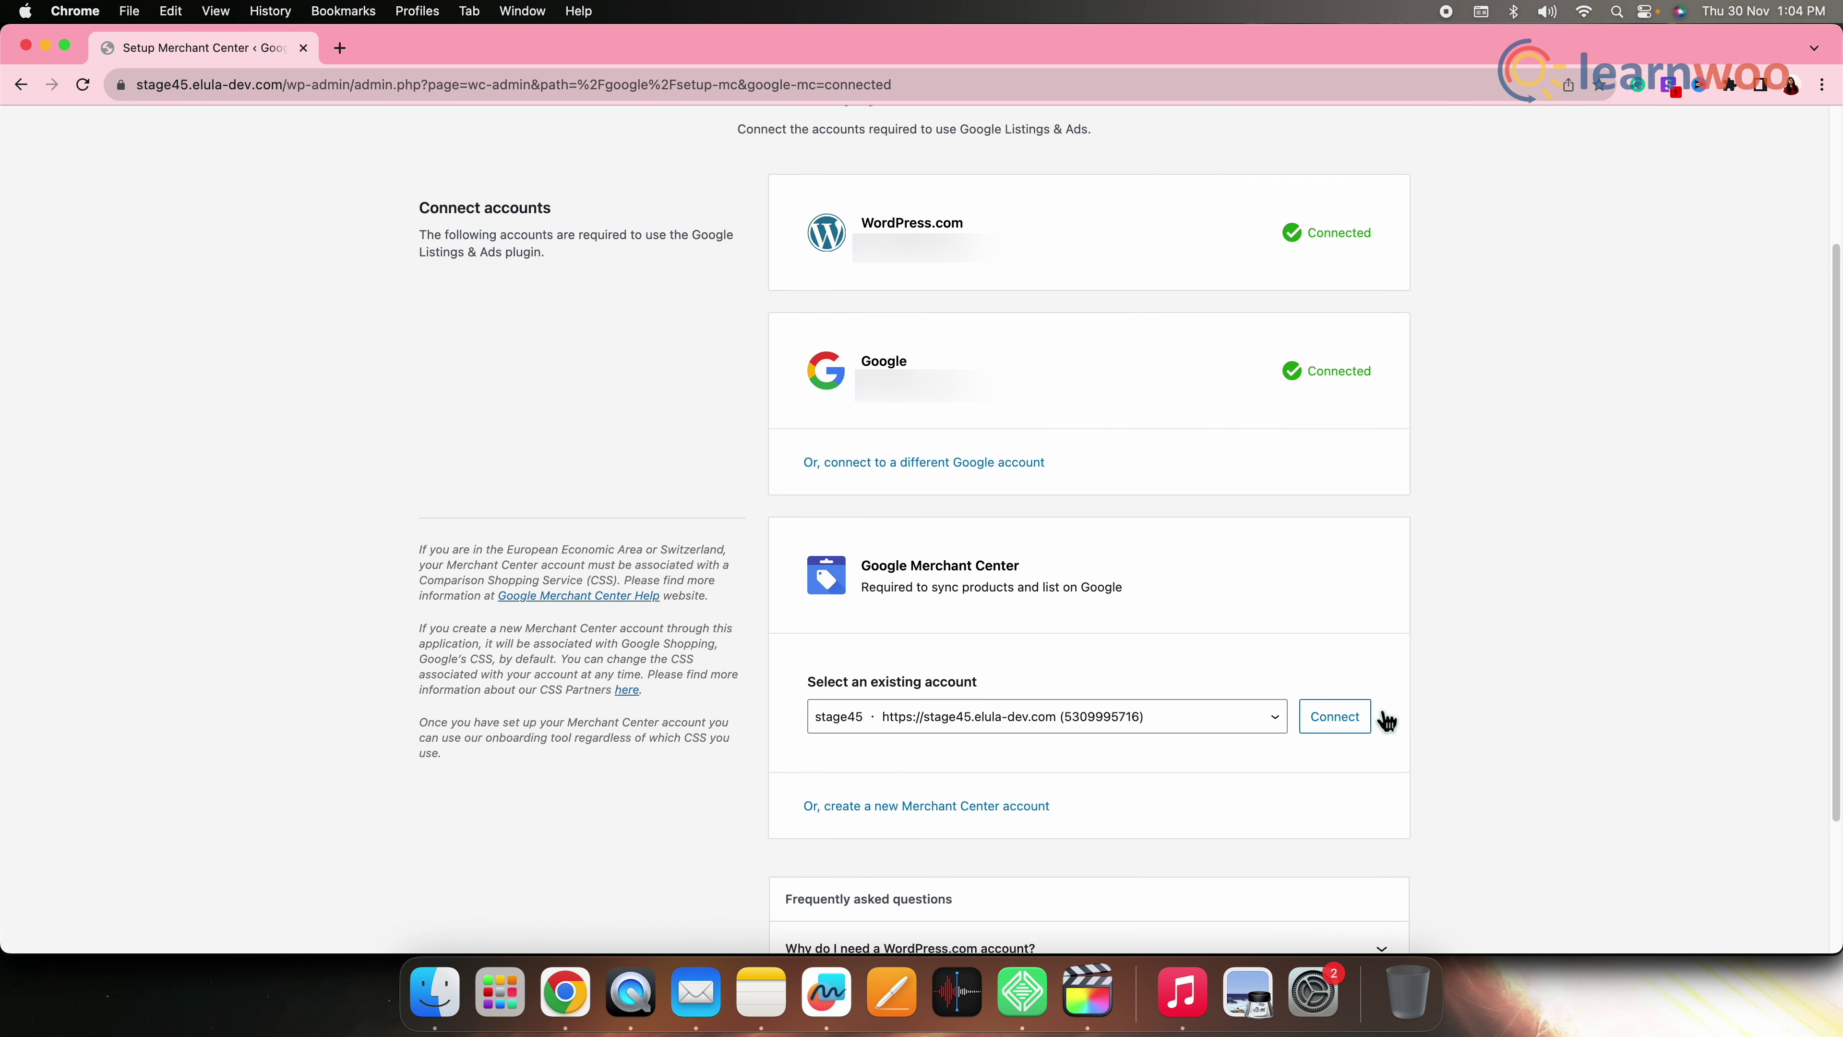
- Create a new Merchant Center account after accepting its terms
{"action": "left_click", "coordinate": [1356, 719]}
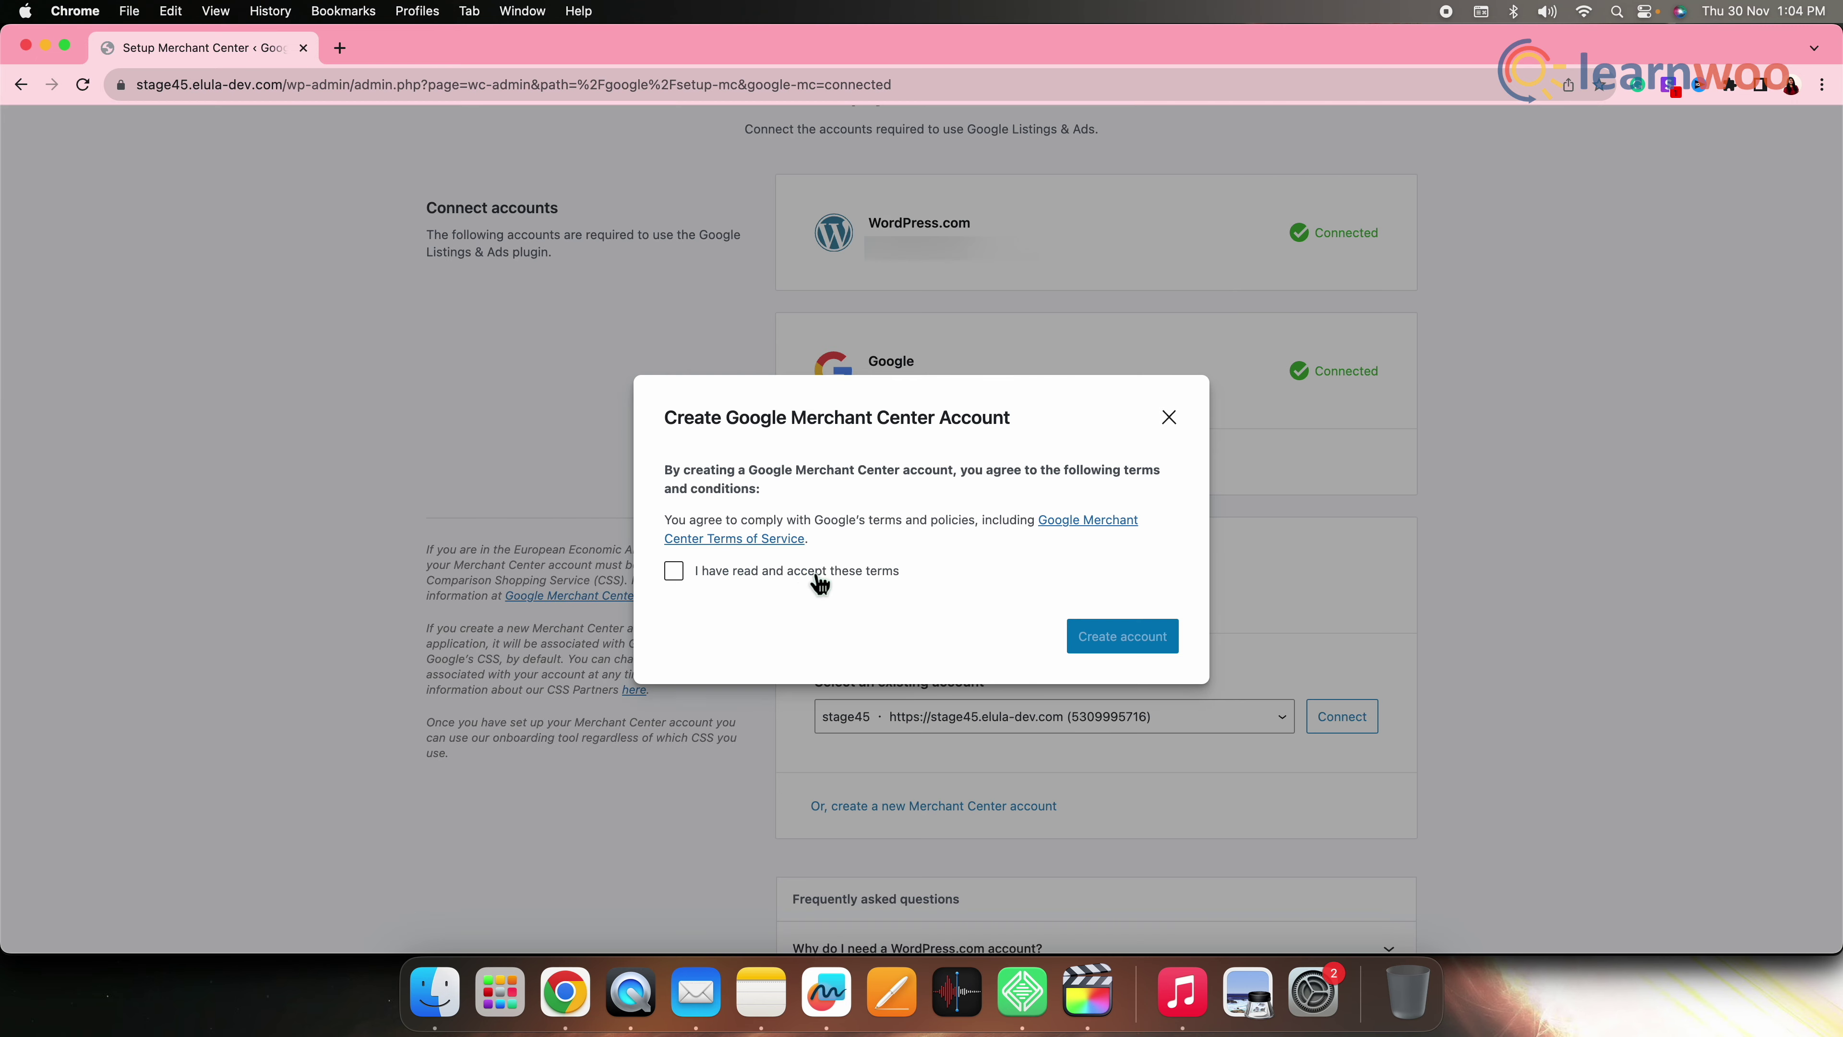
{"action": "left_click", "coordinate": [681, 579]}
{"action": "left_click", "coordinate": [1122, 654]}
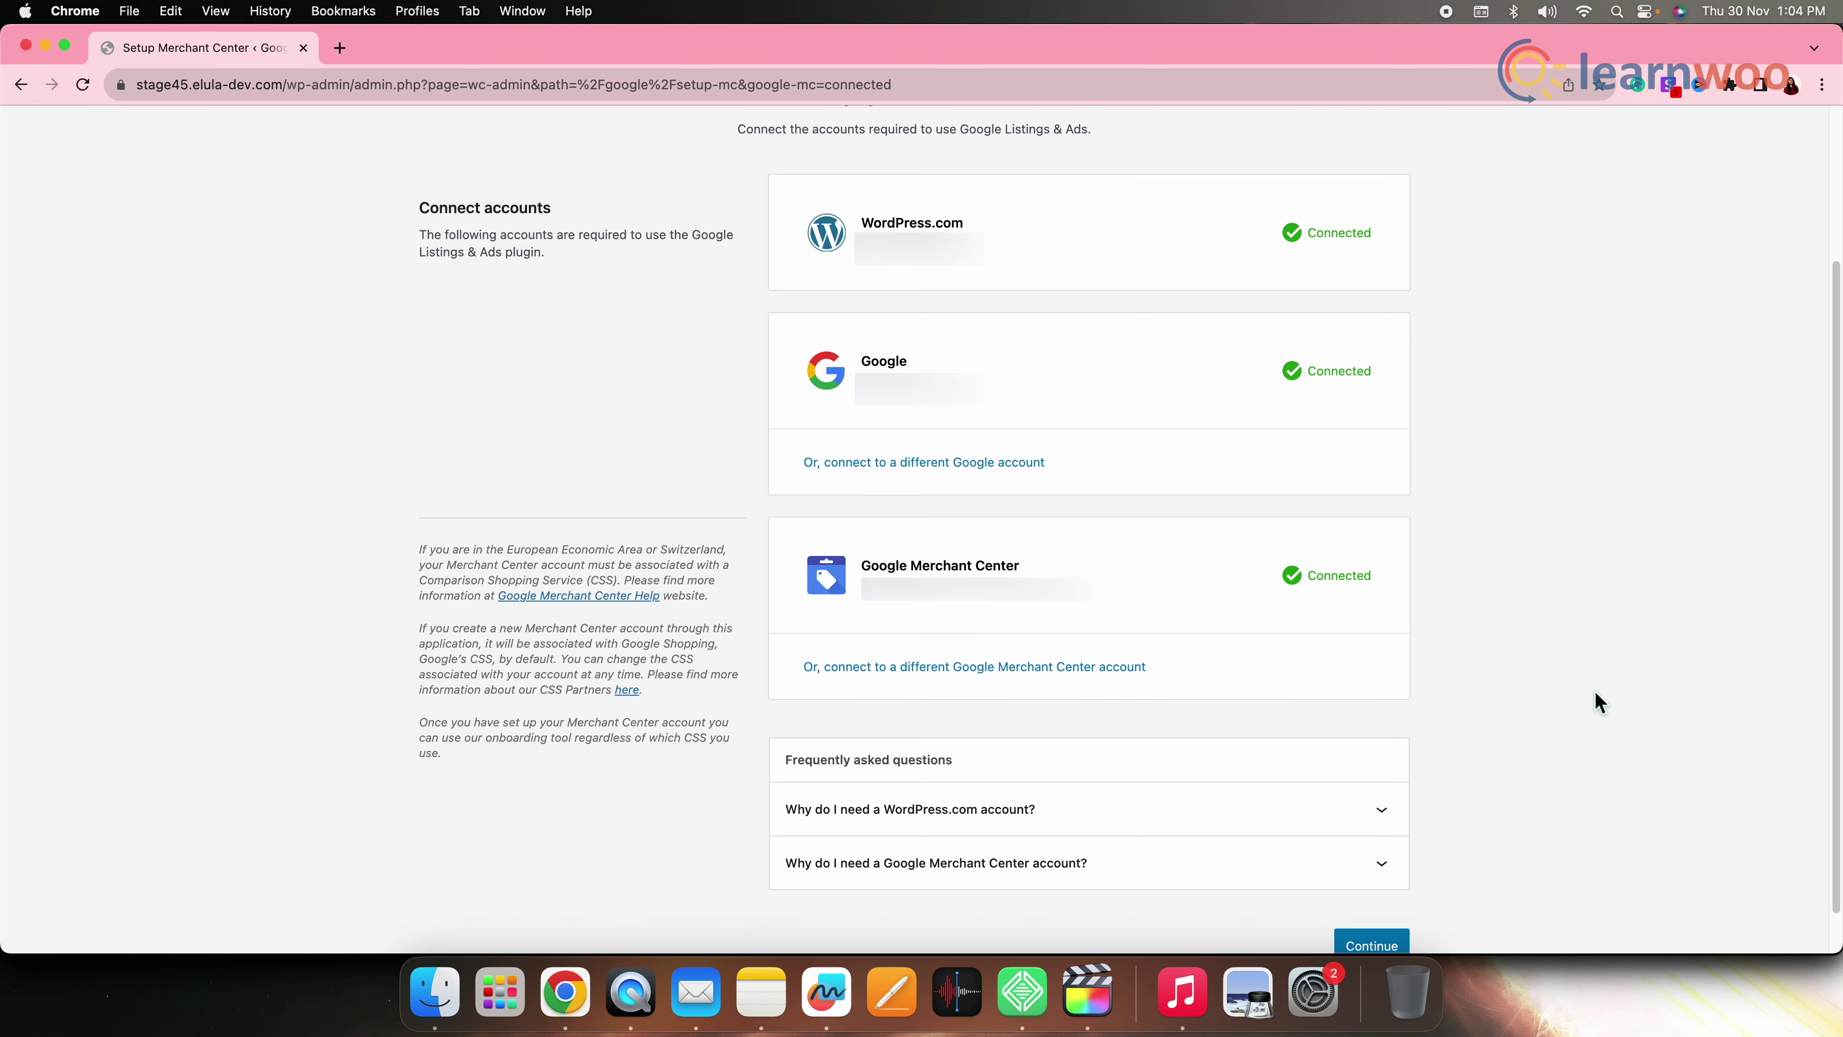
{"action": "scroll", "coordinate": [1477, 831], "scroll_direction": "down", "scroll_amount": 1}
- Confirm the English, India and United States audience and move on to product listings
{"action": "left_click", "coordinate": [1374, 906]}
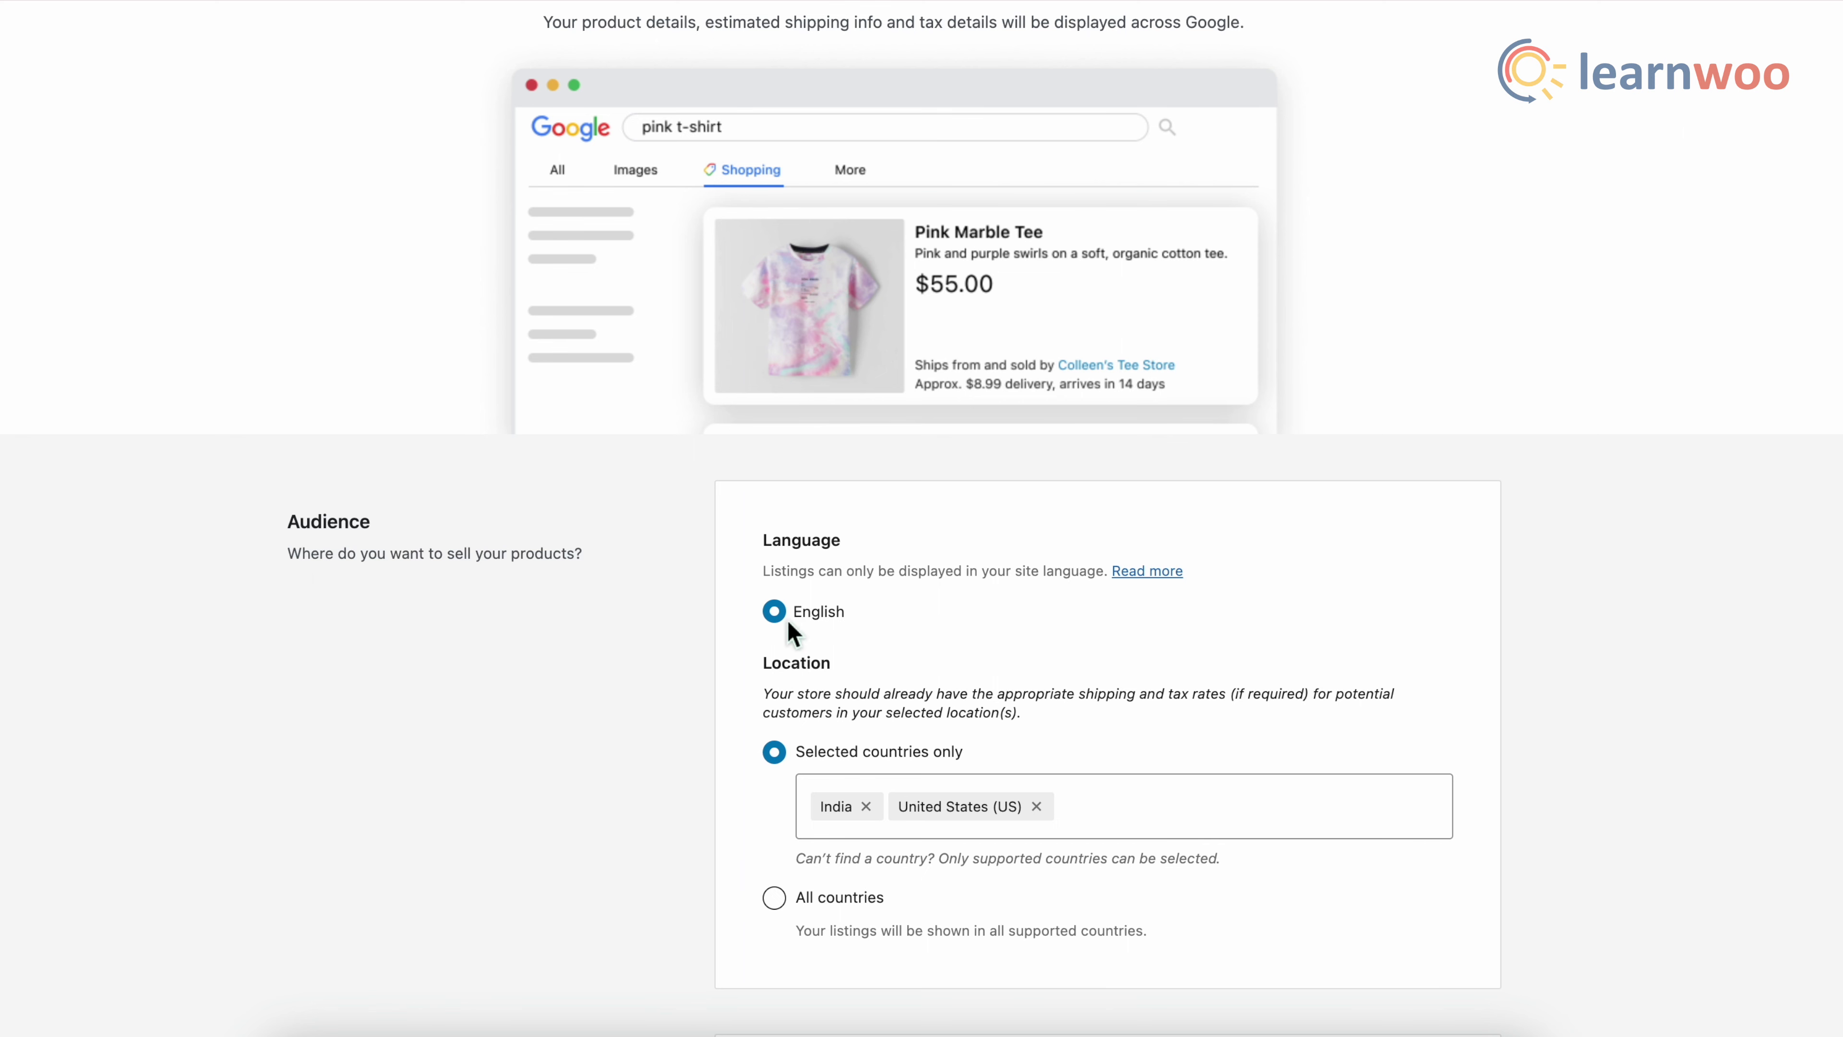
{"action": "scroll", "coordinate": [896, 716], "scroll_direction": "down", "scroll_amount": 5}
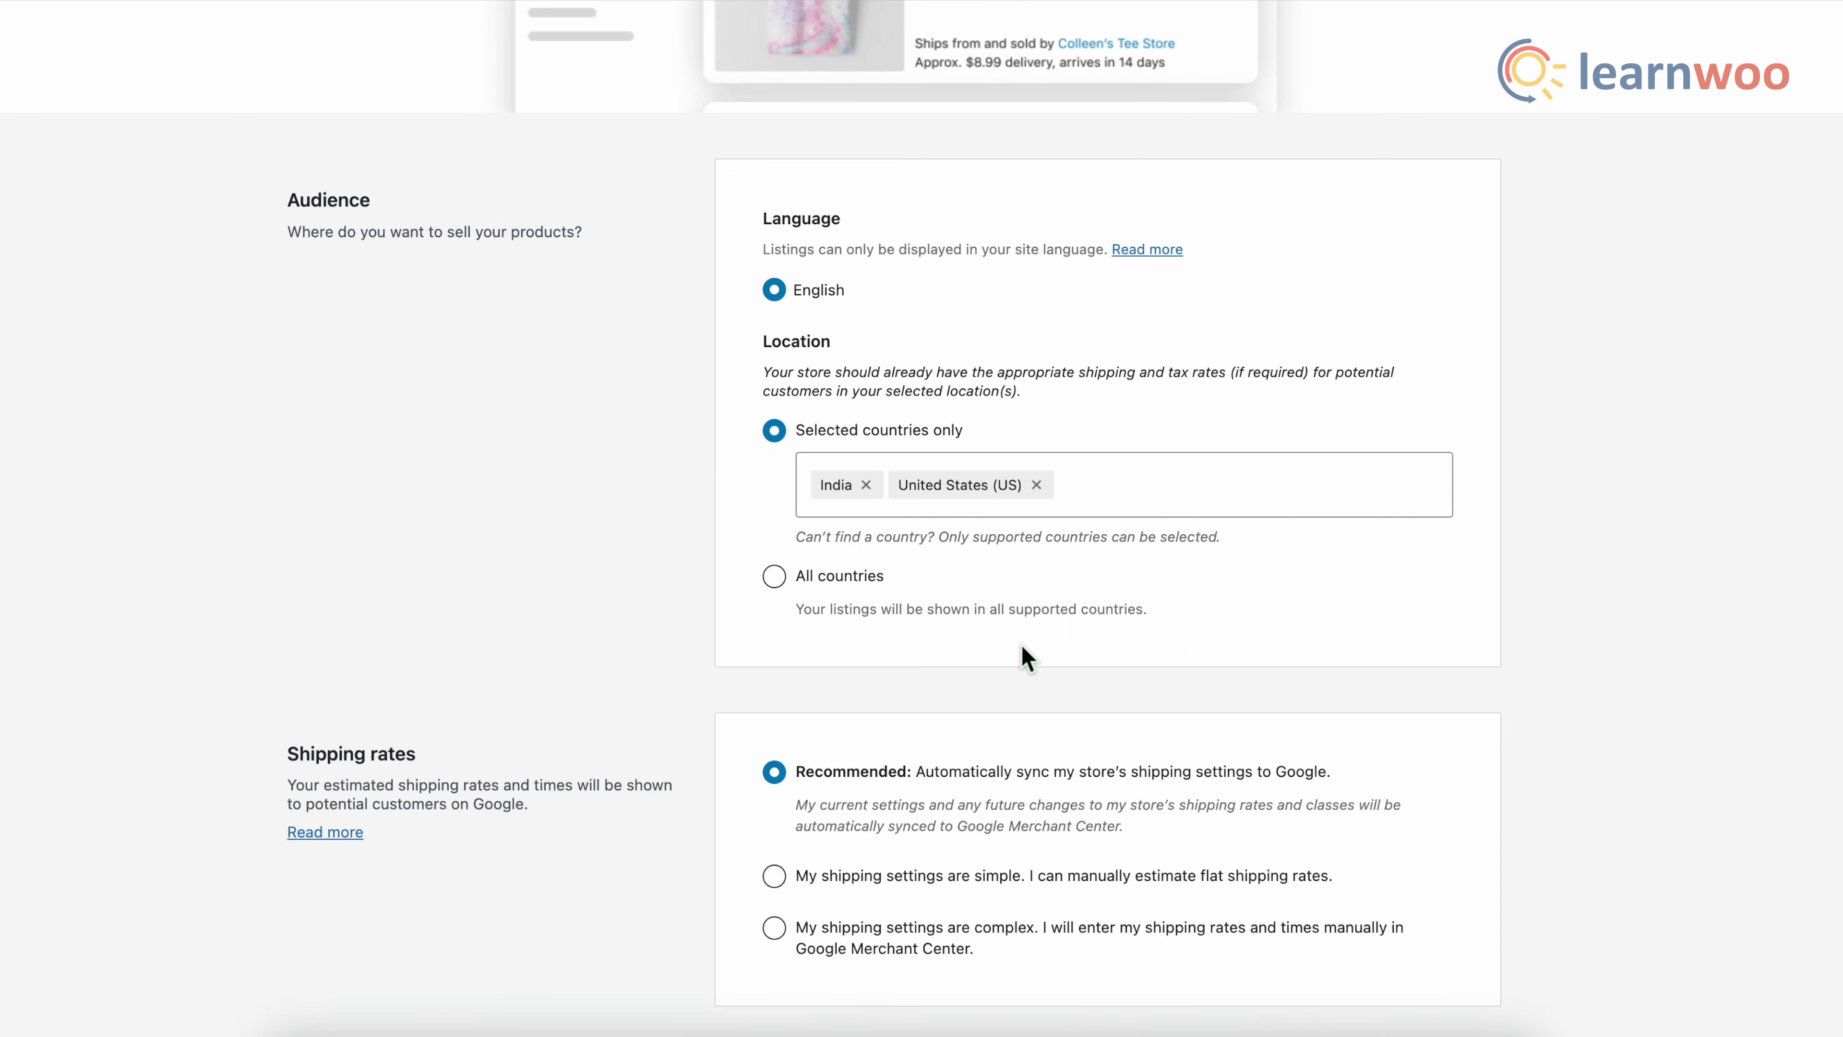
{"action": "scroll", "coordinate": [878, 727], "scroll_direction": "down", "scroll_amount": 3}
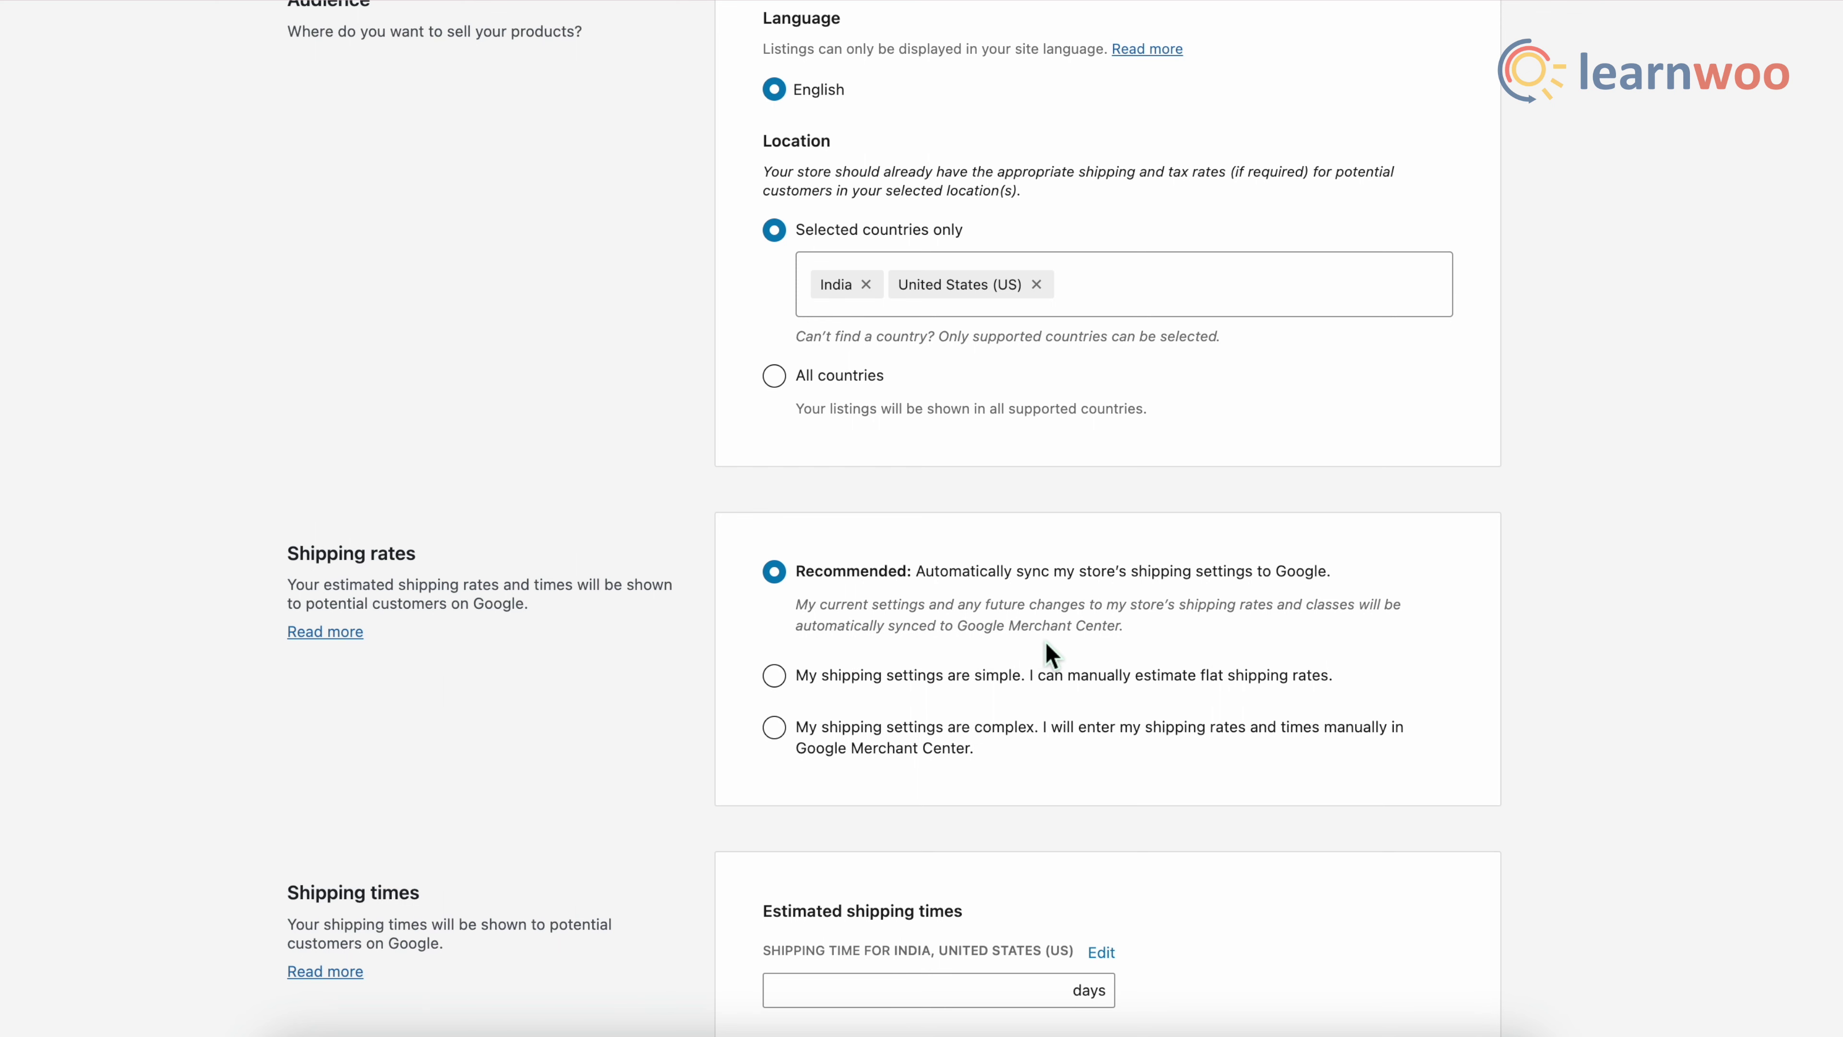
{"action": "scroll", "coordinate": [800, 809], "scroll_direction": "down", "scroll_amount": 5}
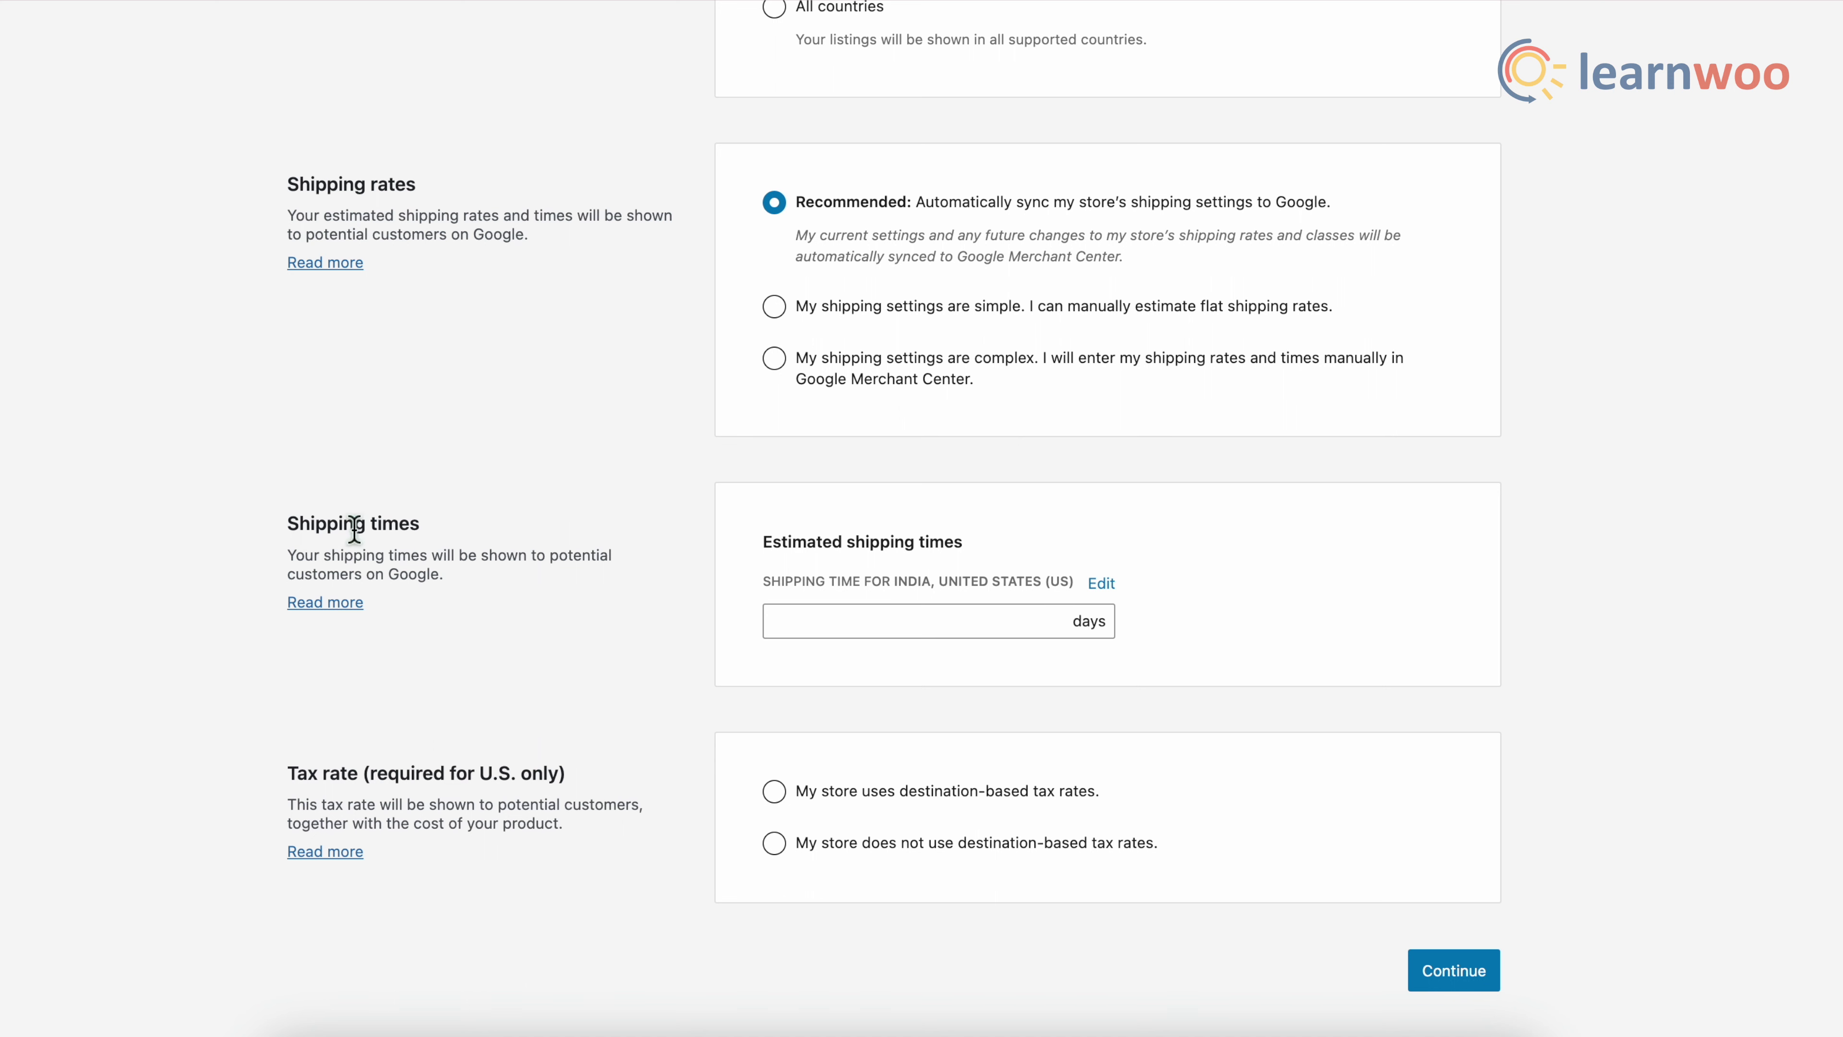
- Enter a 7-day shipping time, choose destination-based tax rates, and continue
{"action": "left_click", "coordinate": [786, 619]}
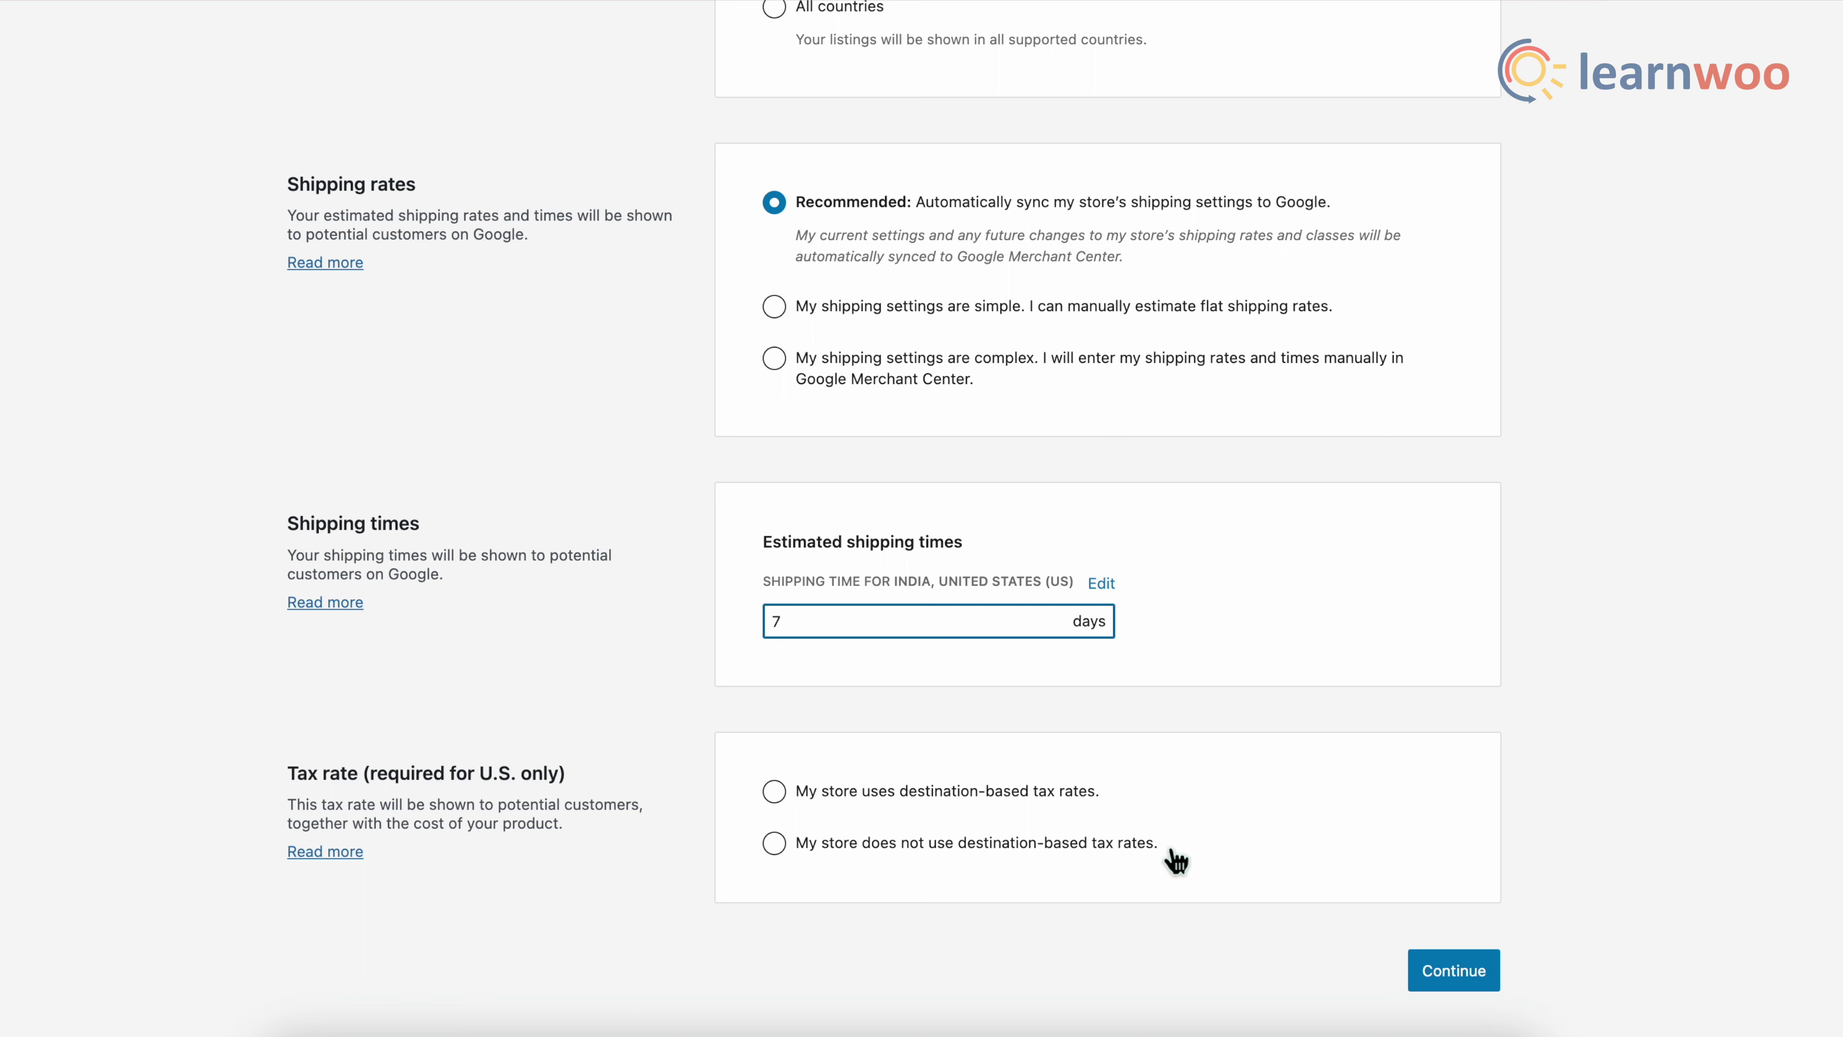
{"action": "left_click", "coordinate": [787, 808]}
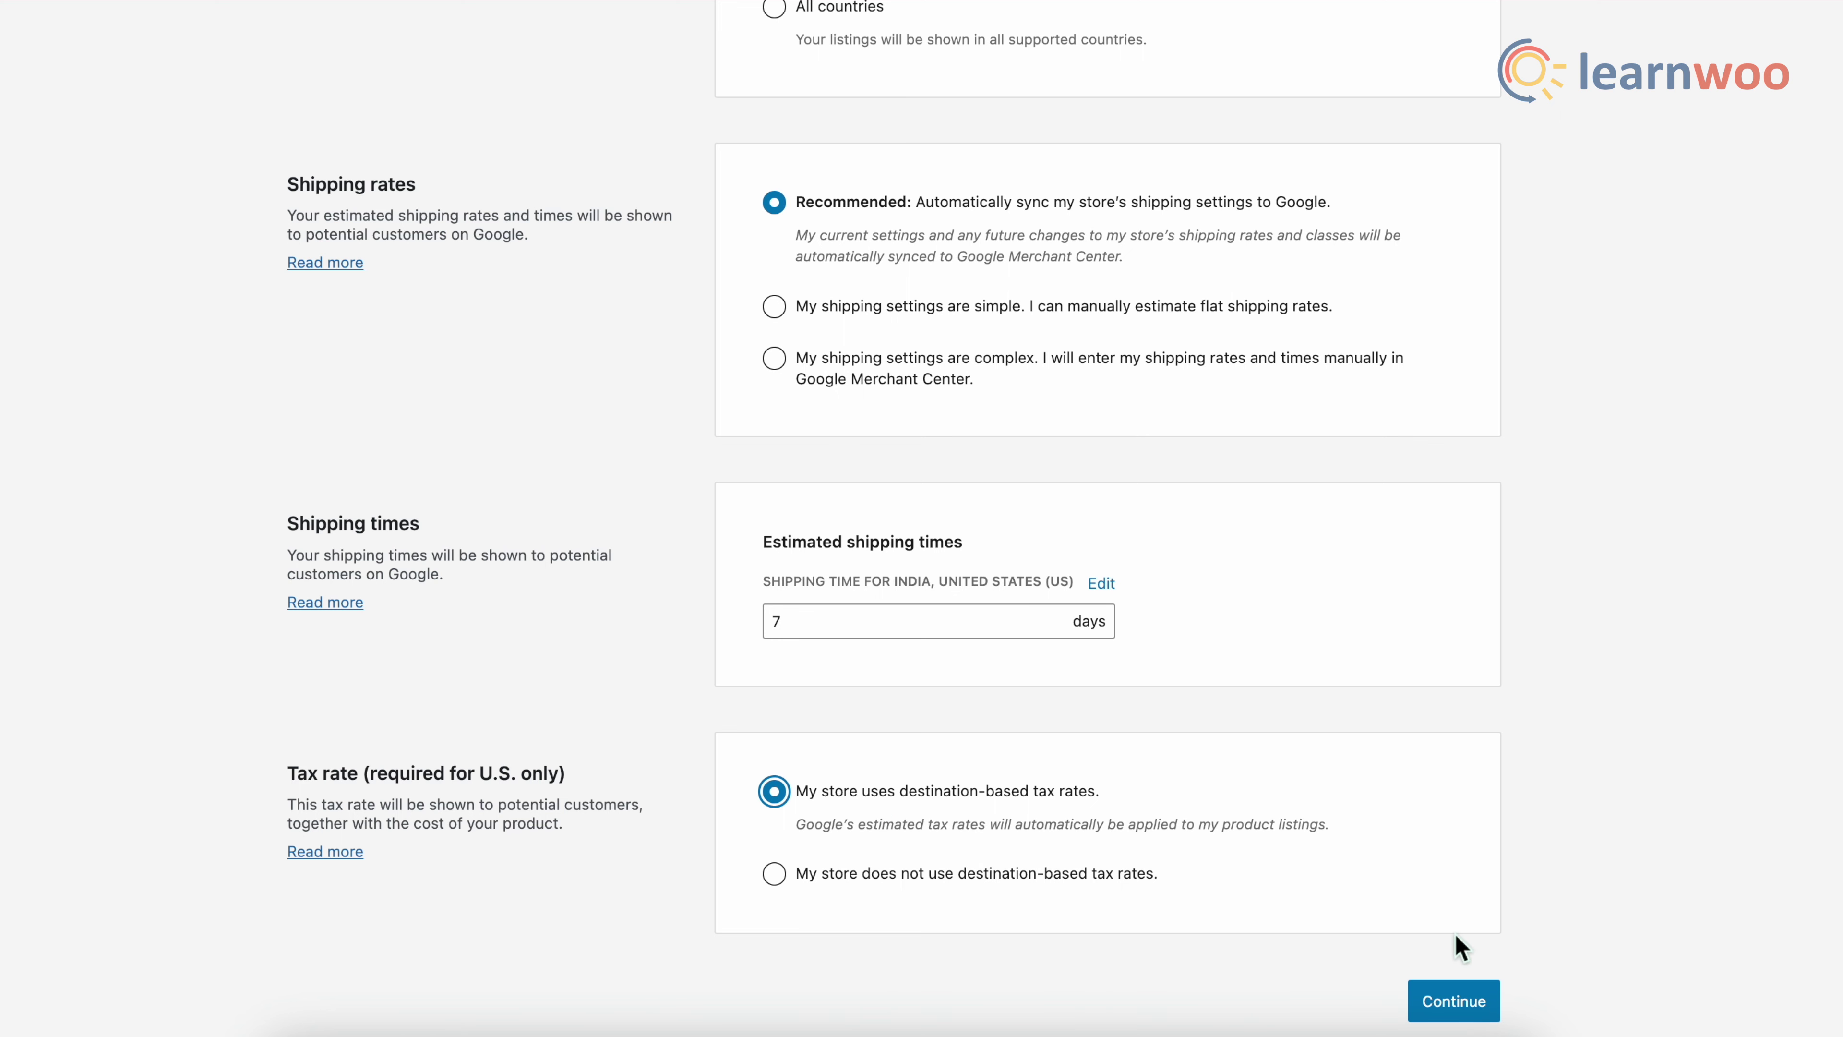
{"action": "scroll", "coordinate": [1608, 929], "scroll_direction": "down", "scroll_amount": 1}
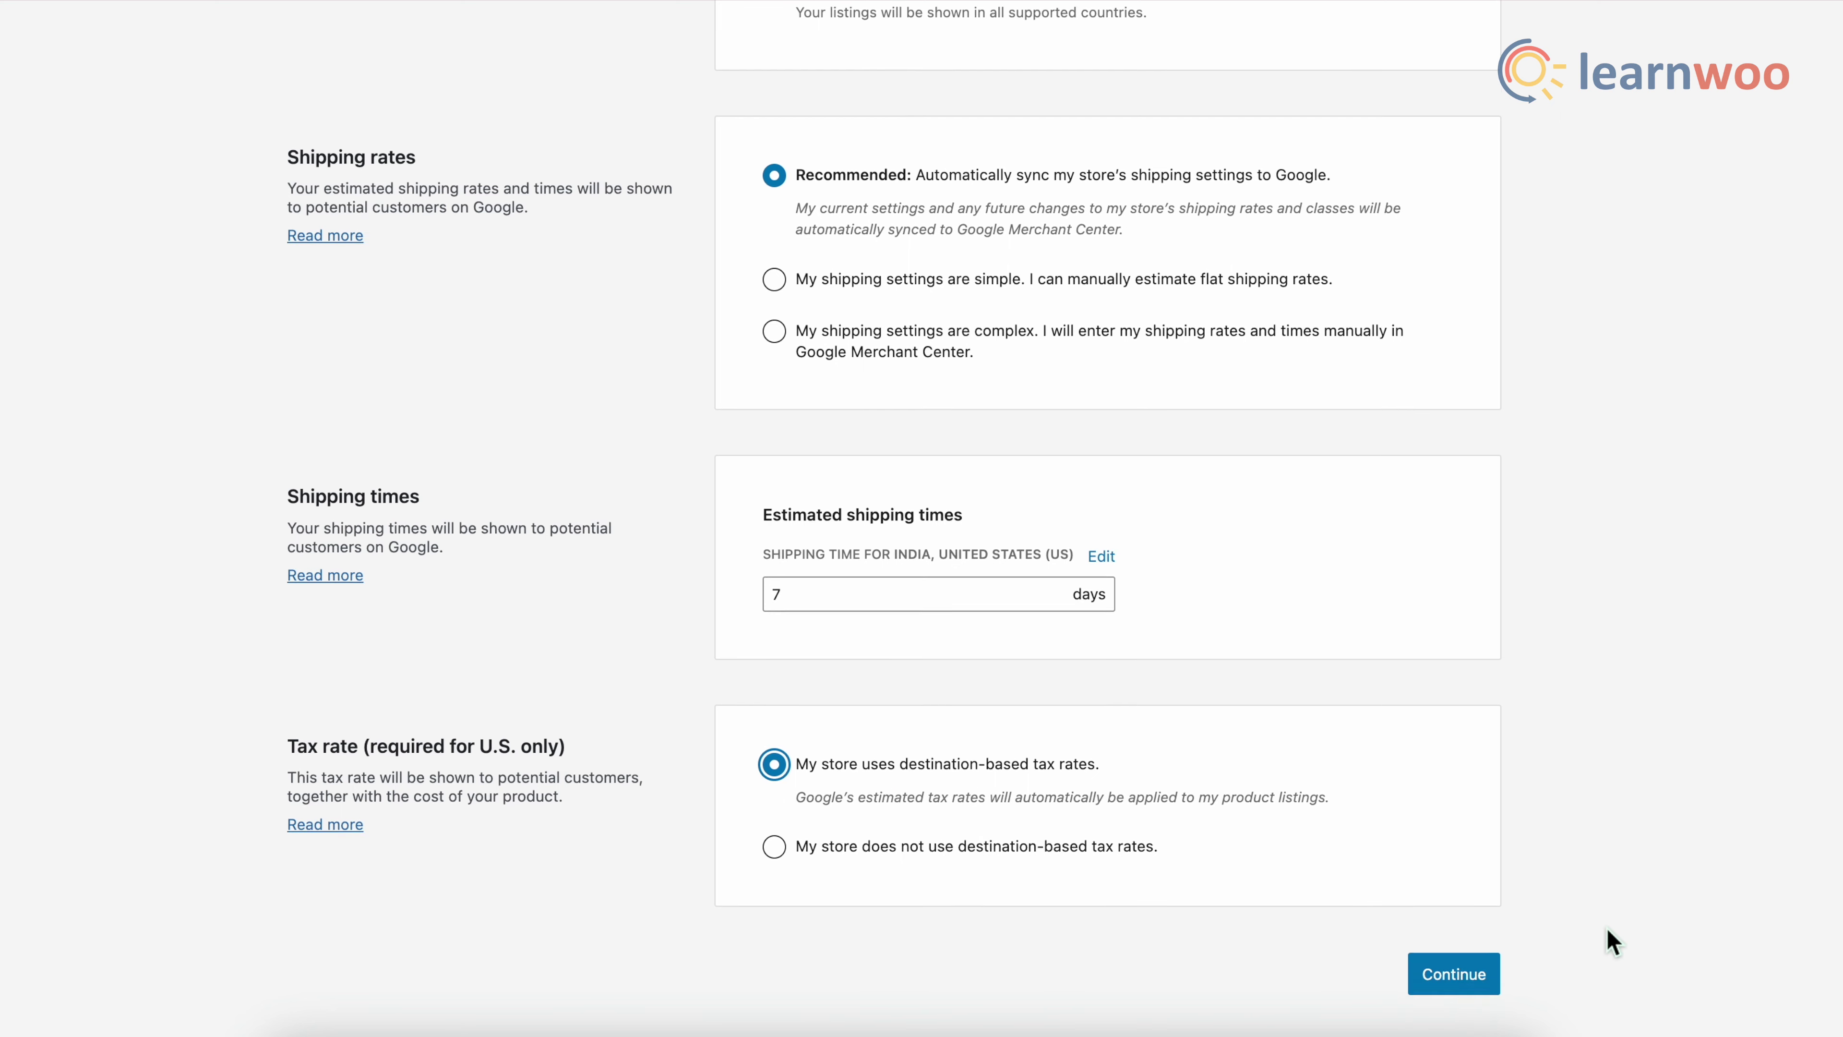
{"action": "left_click", "coordinate": [1461, 986]}
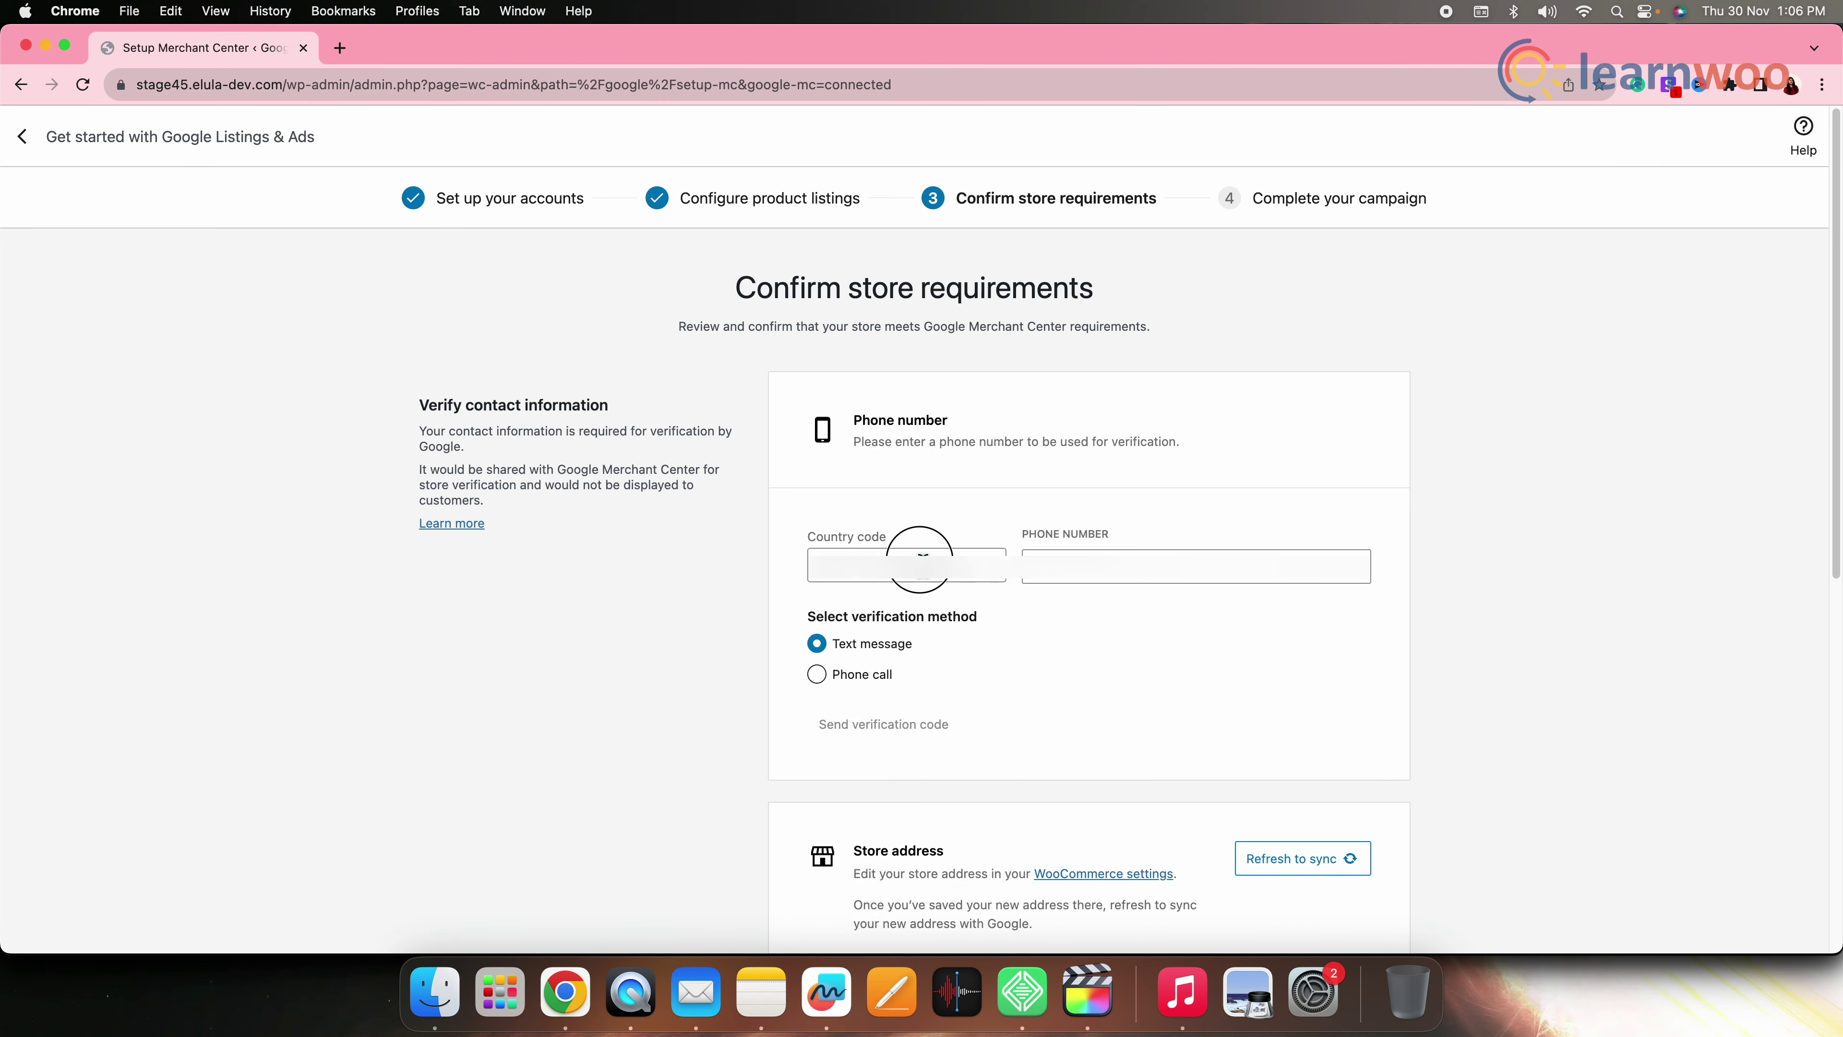
- Enter the store phone number with India (+91) code and send a verification code
{"action": "type", "text": "91"}
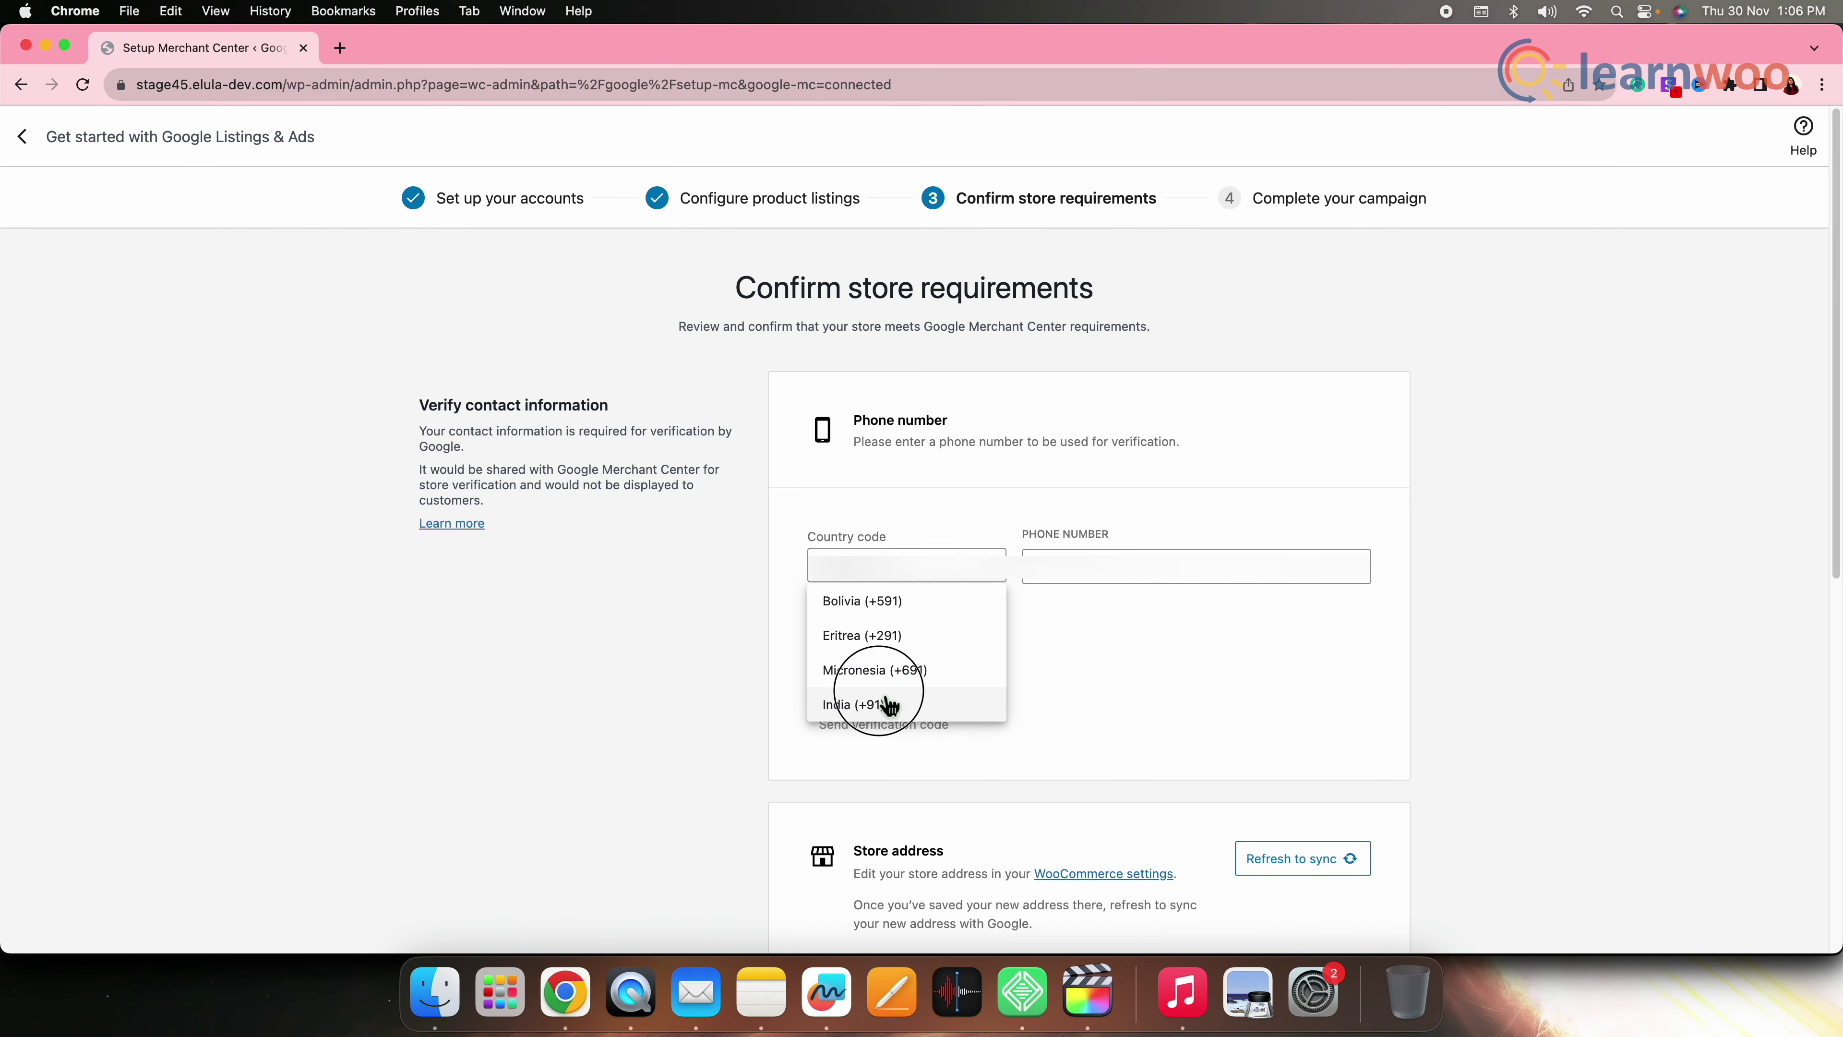
{"action": "left_click", "coordinate": [884, 704]}
{"action": "left_click", "coordinate": [1078, 580]}
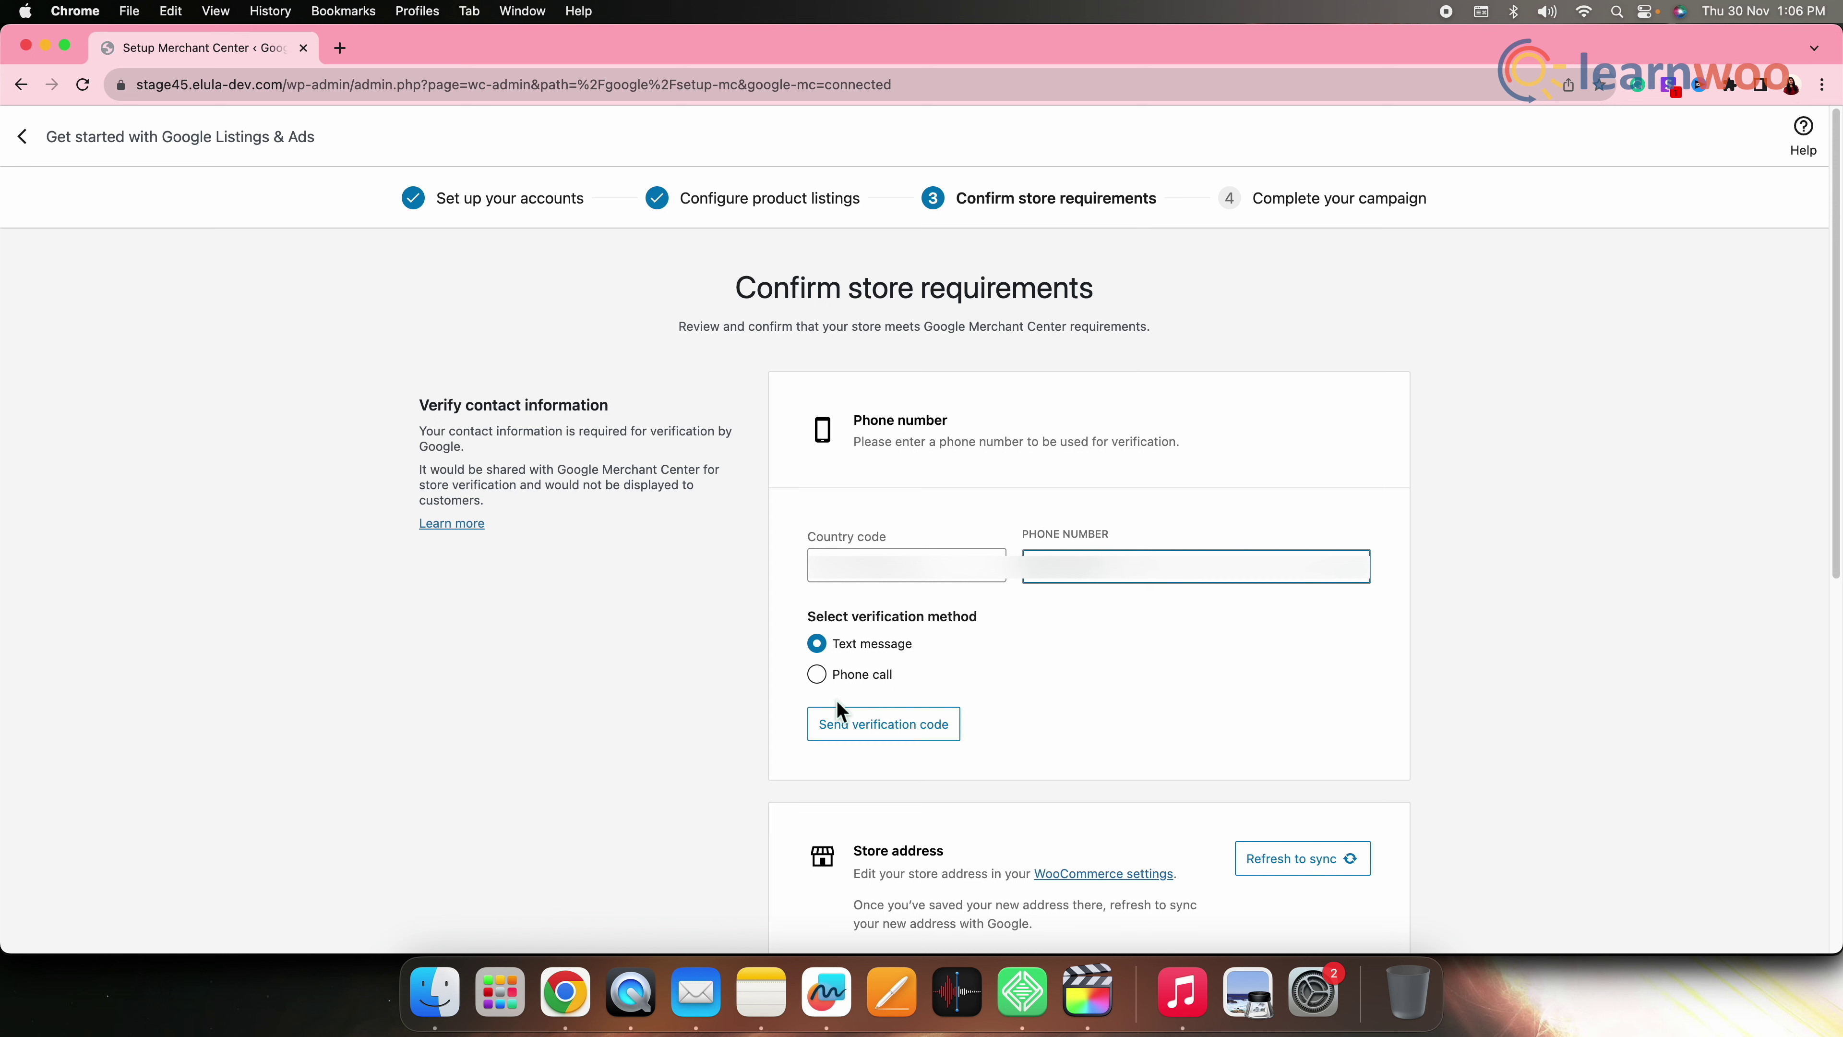
{"action": "left_click", "coordinate": [856, 733]}
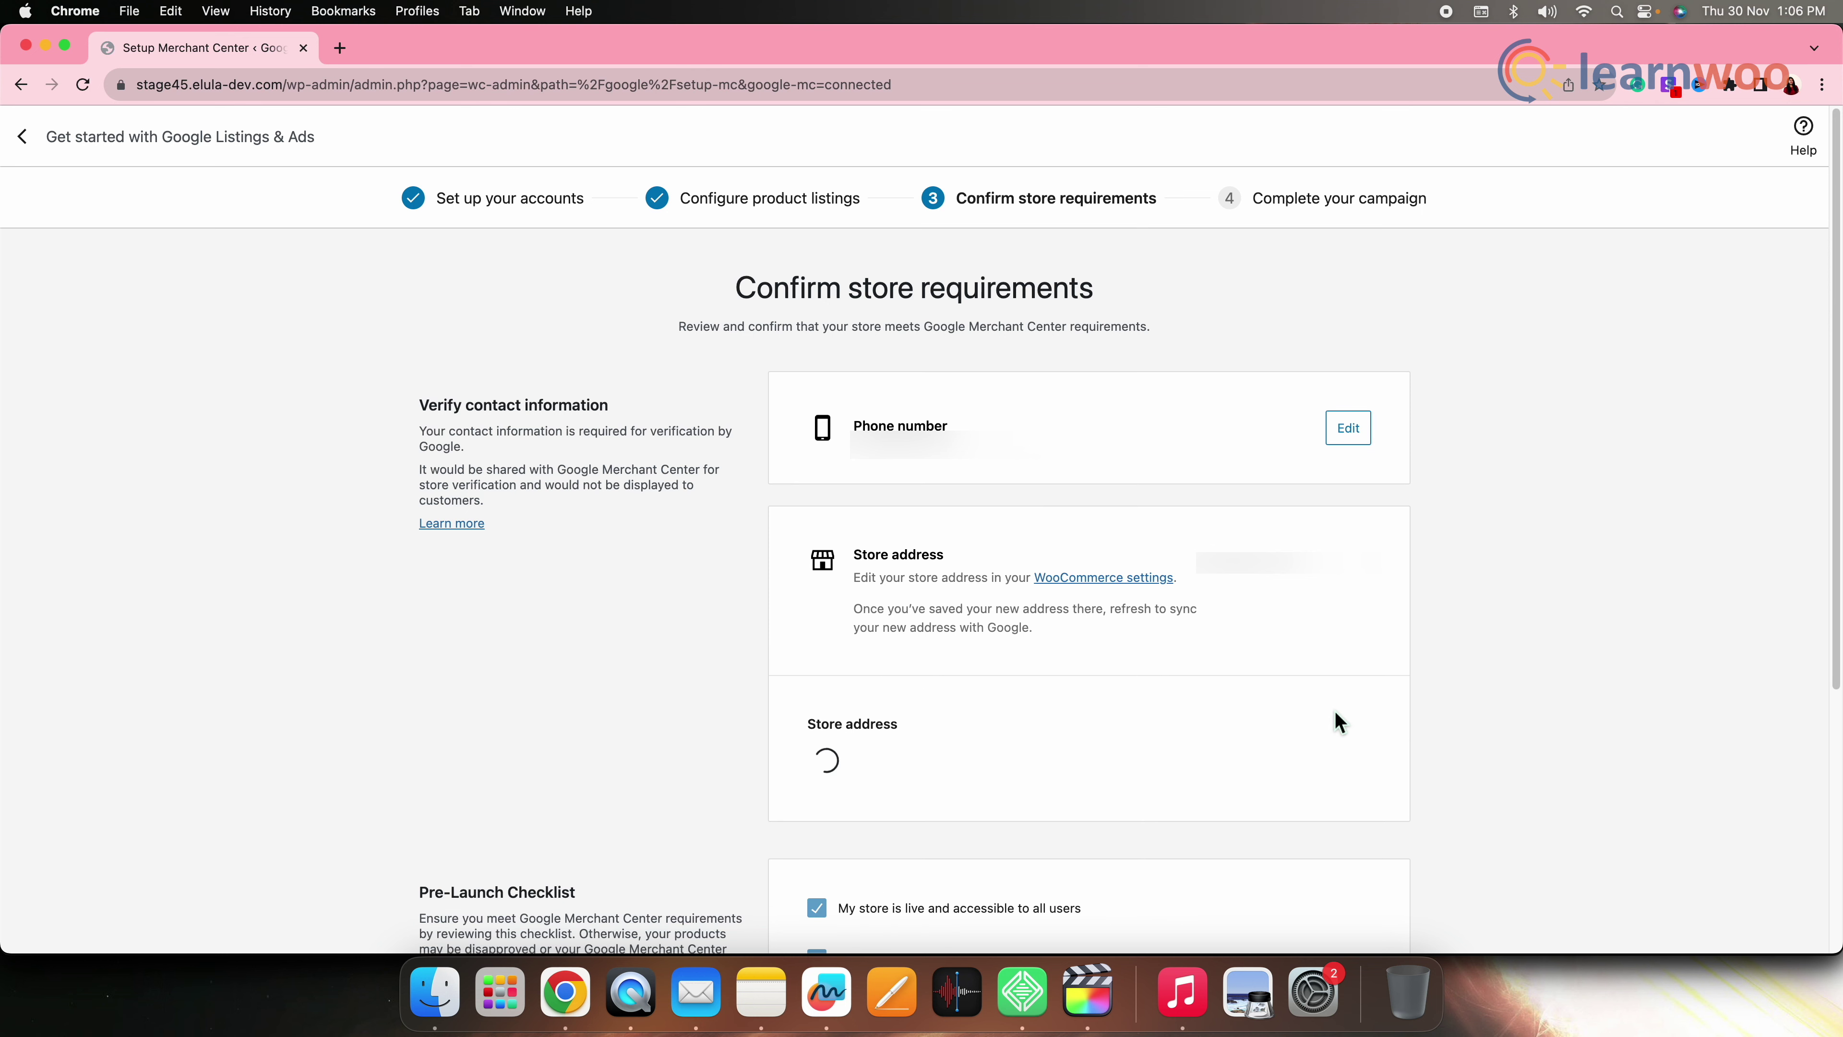
- Tick the refund policy and contact details checklist items and submit the store requirements
{"action": "scroll", "coordinate": [841, 718], "scroll_direction": "down", "scroll_amount": 5}
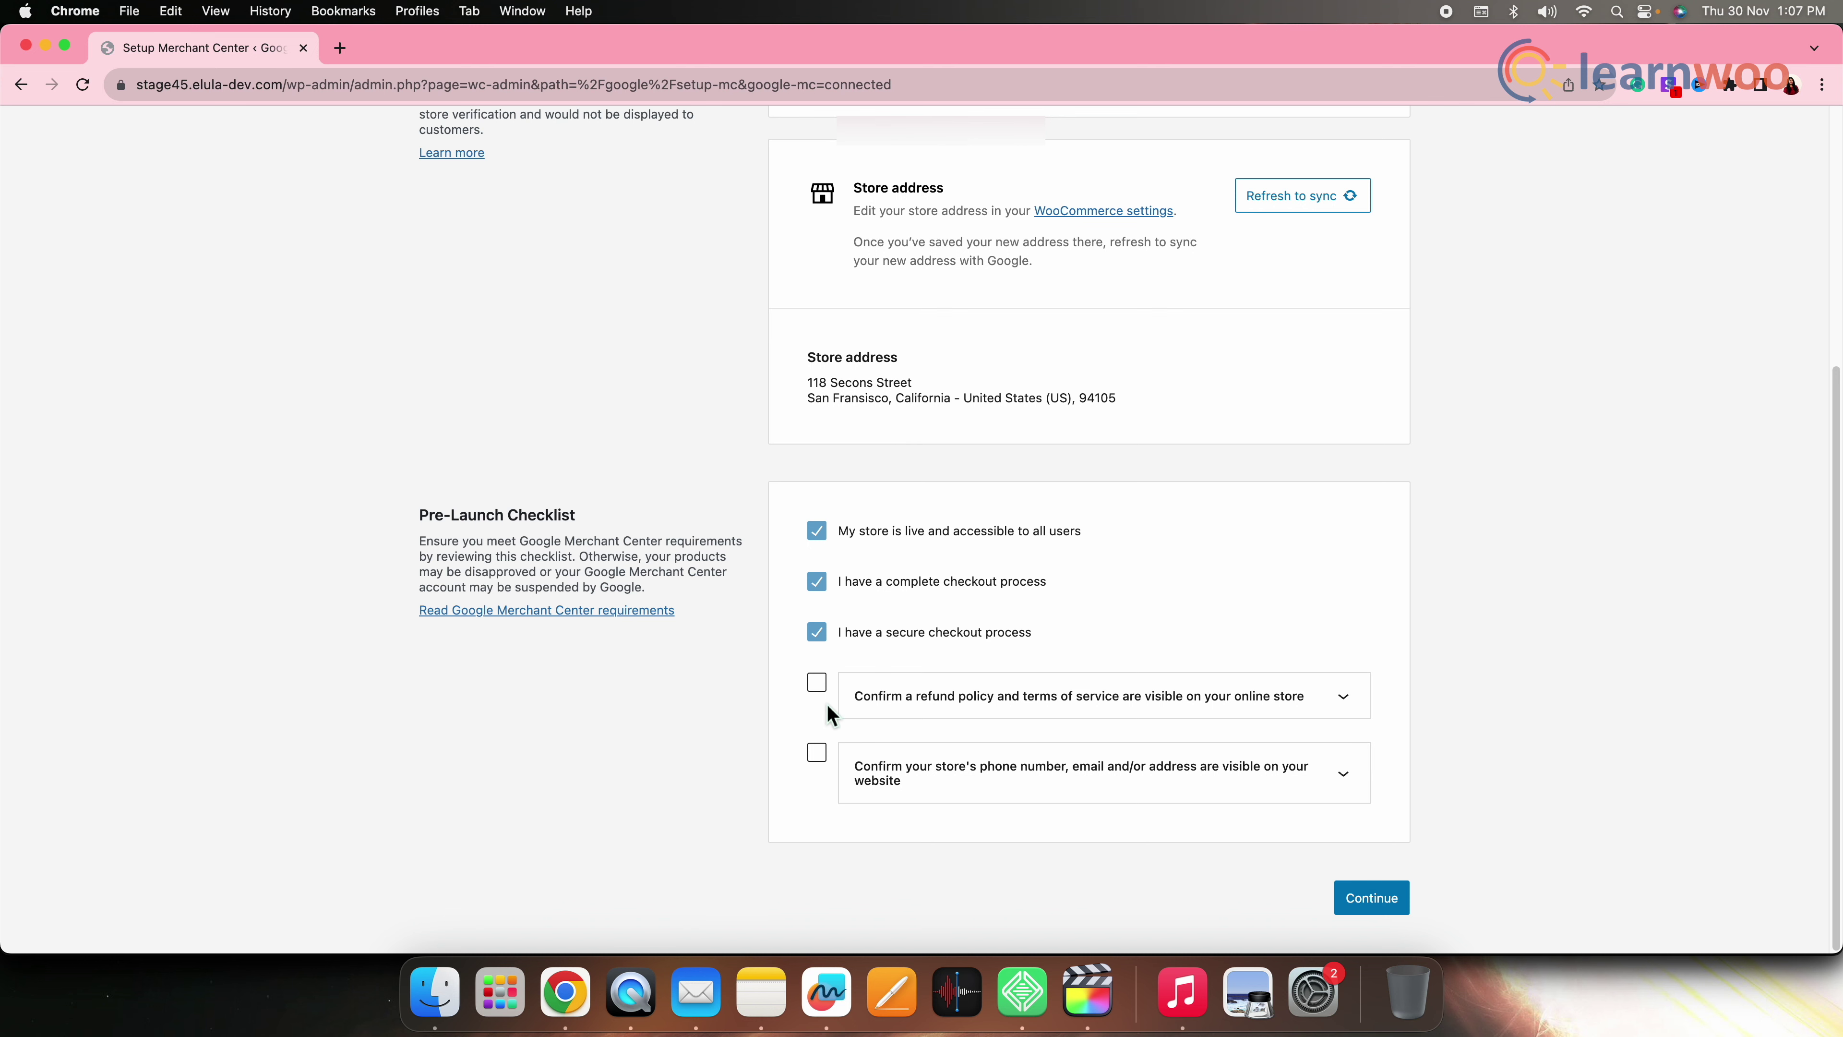
{"action": "left_click", "coordinate": [824, 691]}
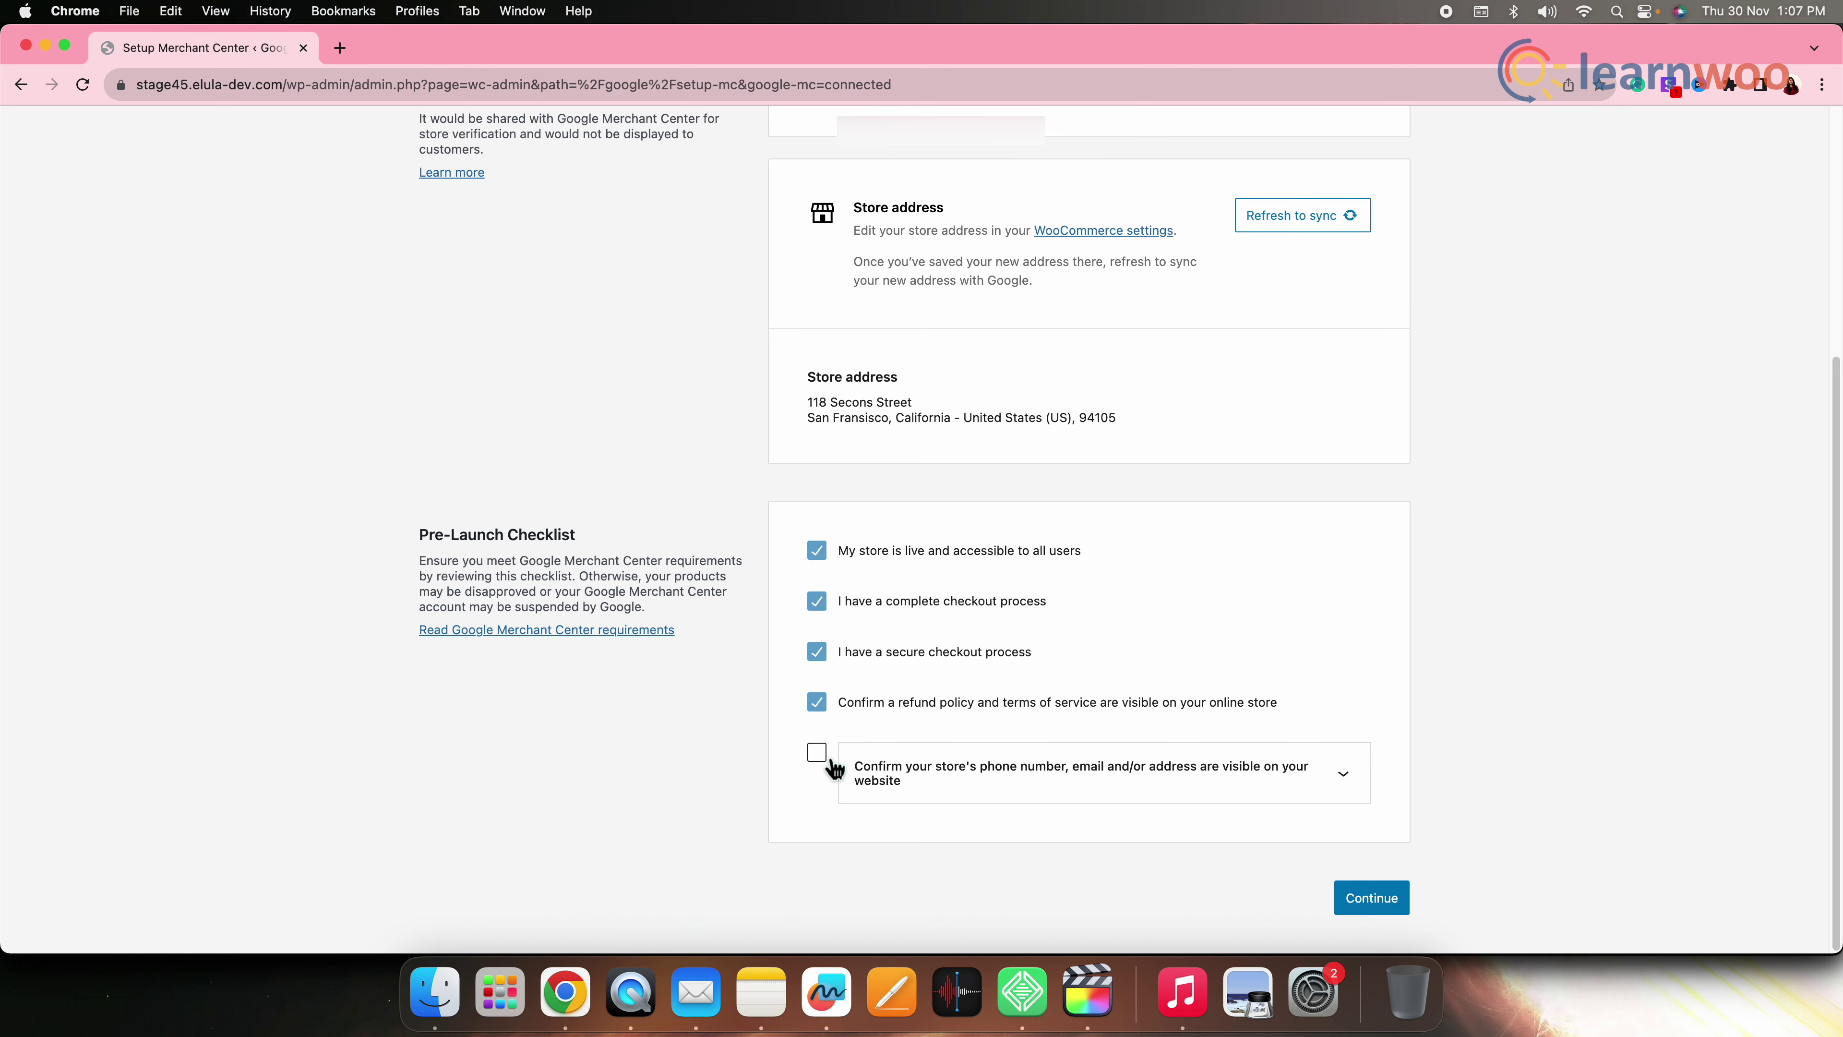
{"action": "left_click", "coordinate": [818, 755]}
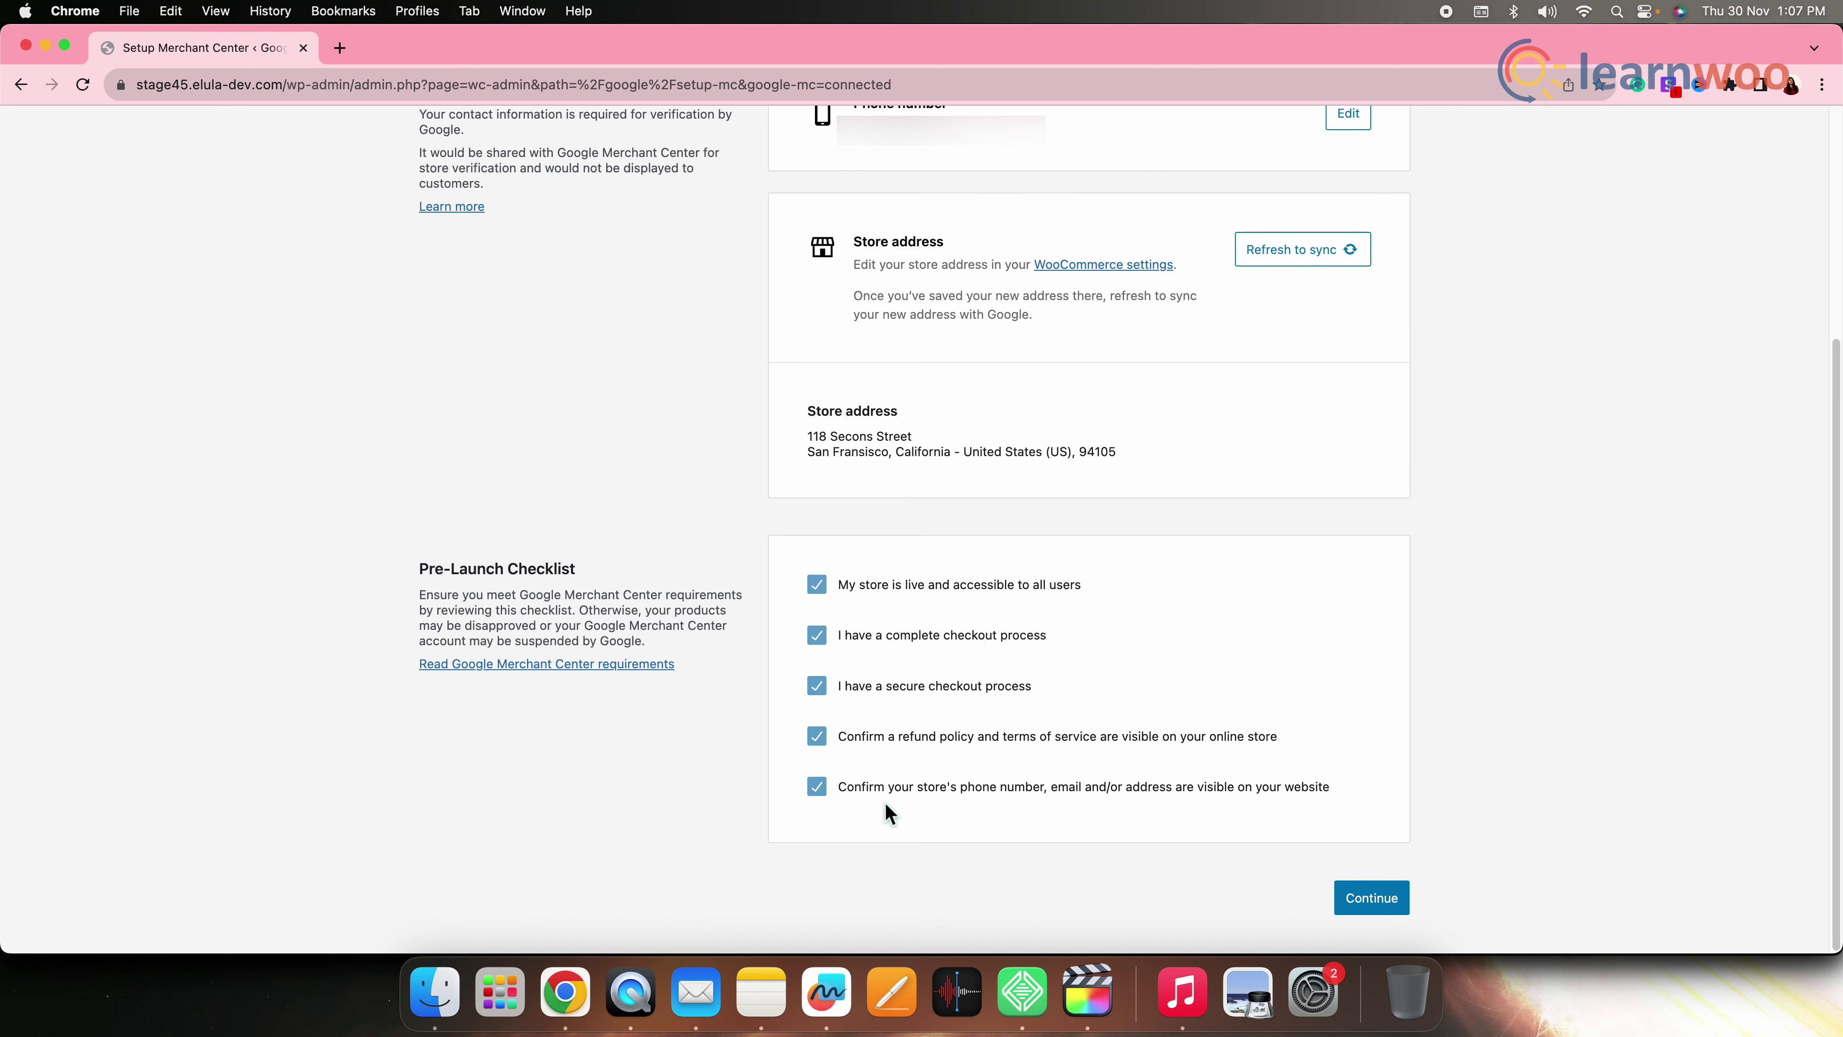
{"action": "left_click", "coordinate": [1397, 914]}
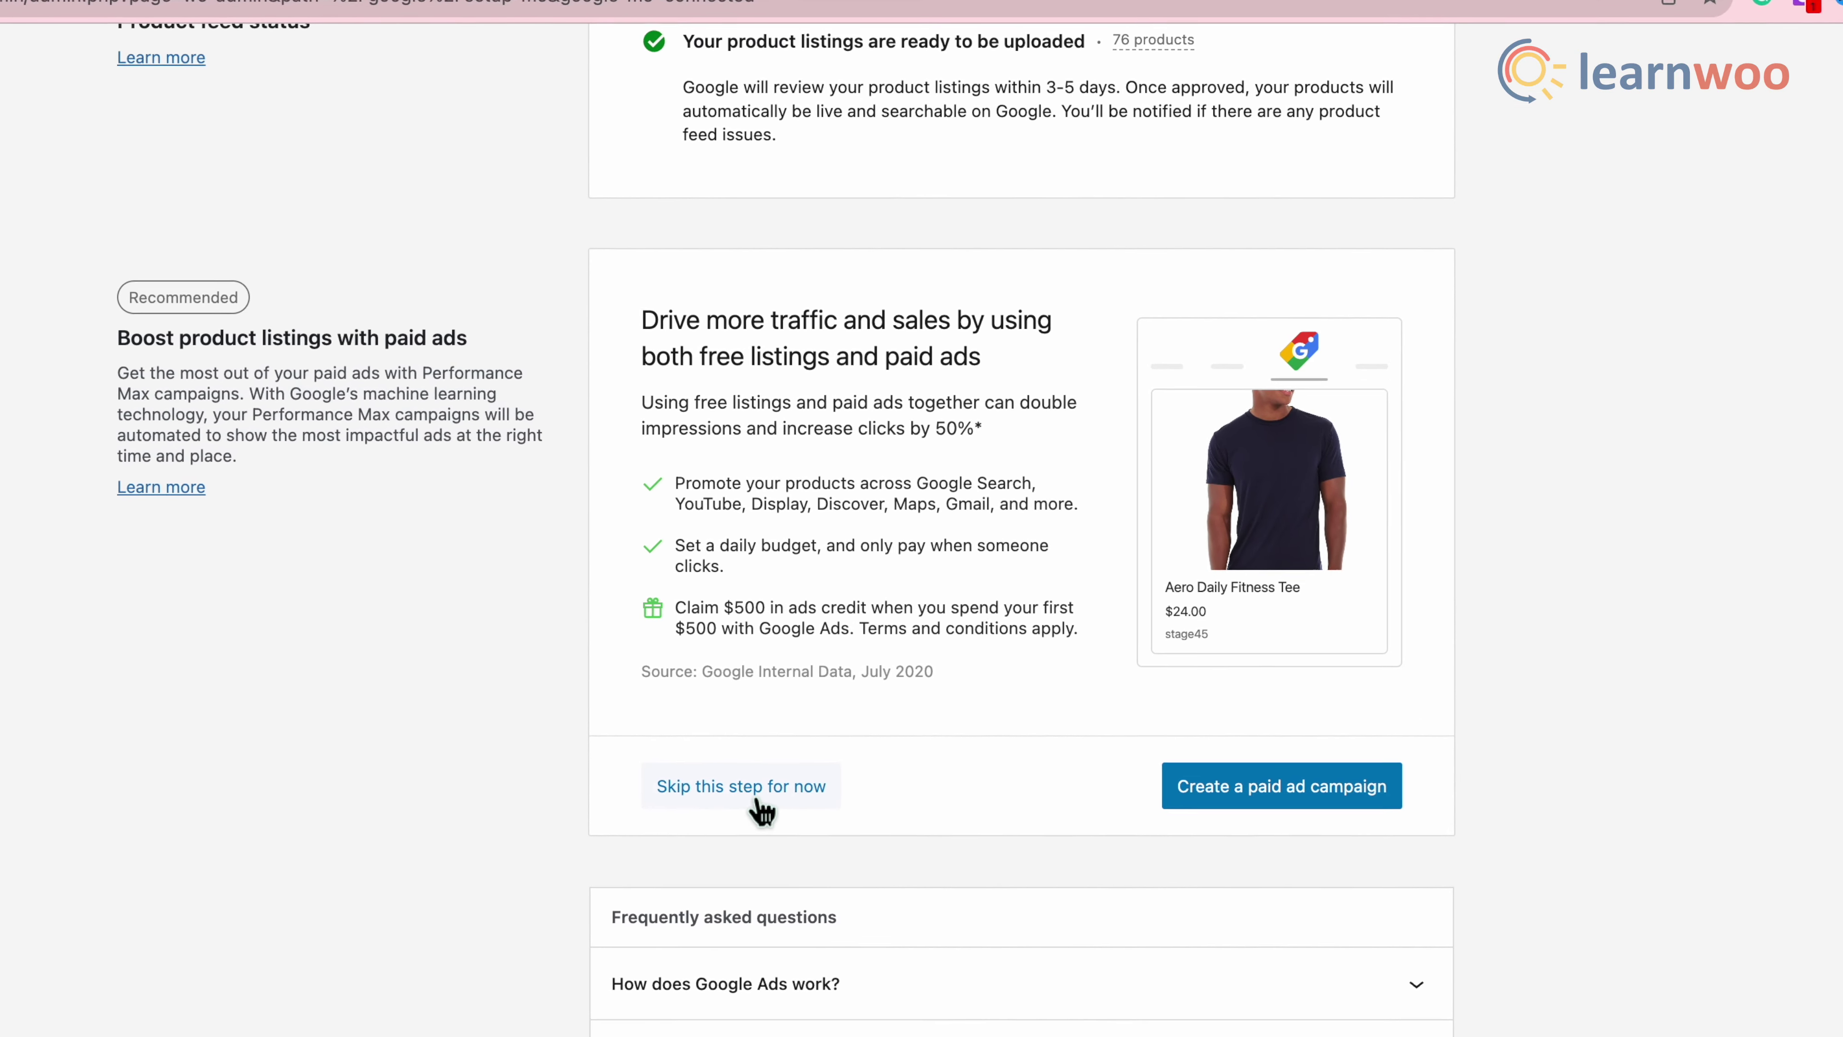
- Skip the paid ad campaign, go through the success message, and choose Maybe later
{"action": "left_click", "coordinate": [710, 771]}
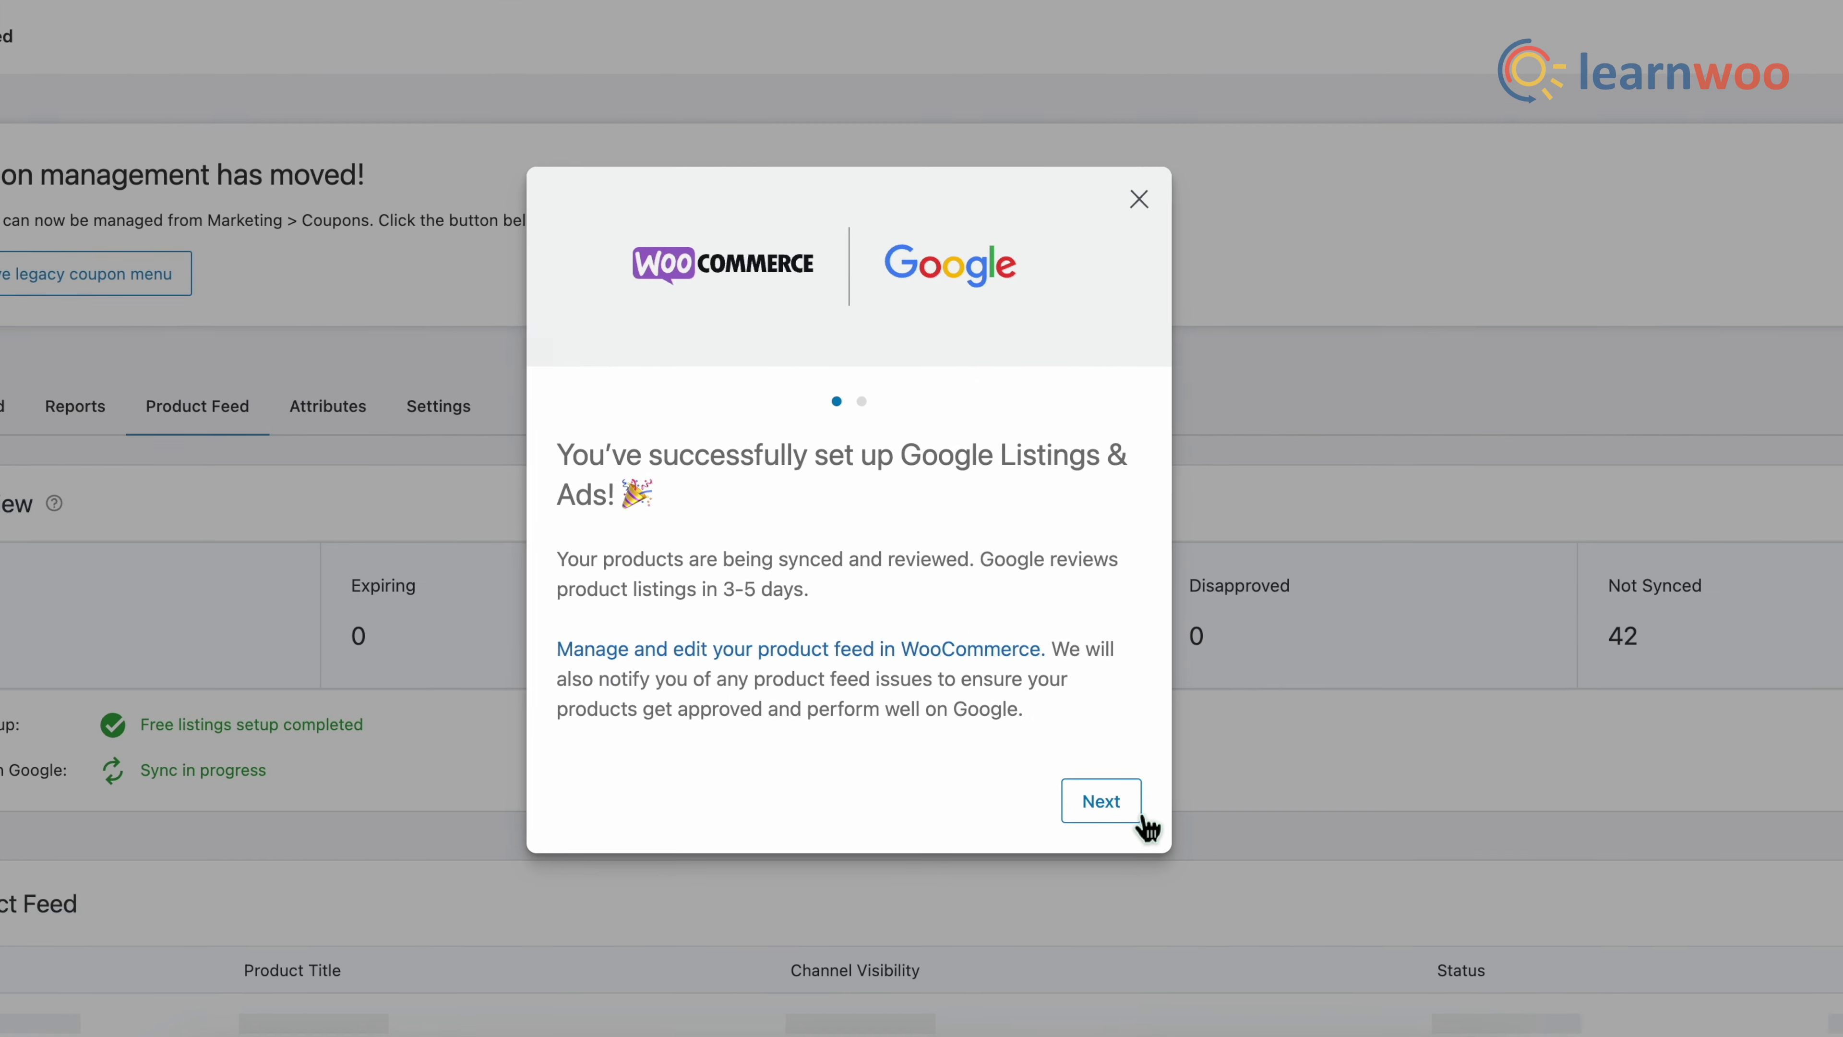
{"action": "left_click", "coordinate": [1143, 805]}
{"action": "left_click", "coordinate": [824, 773]}
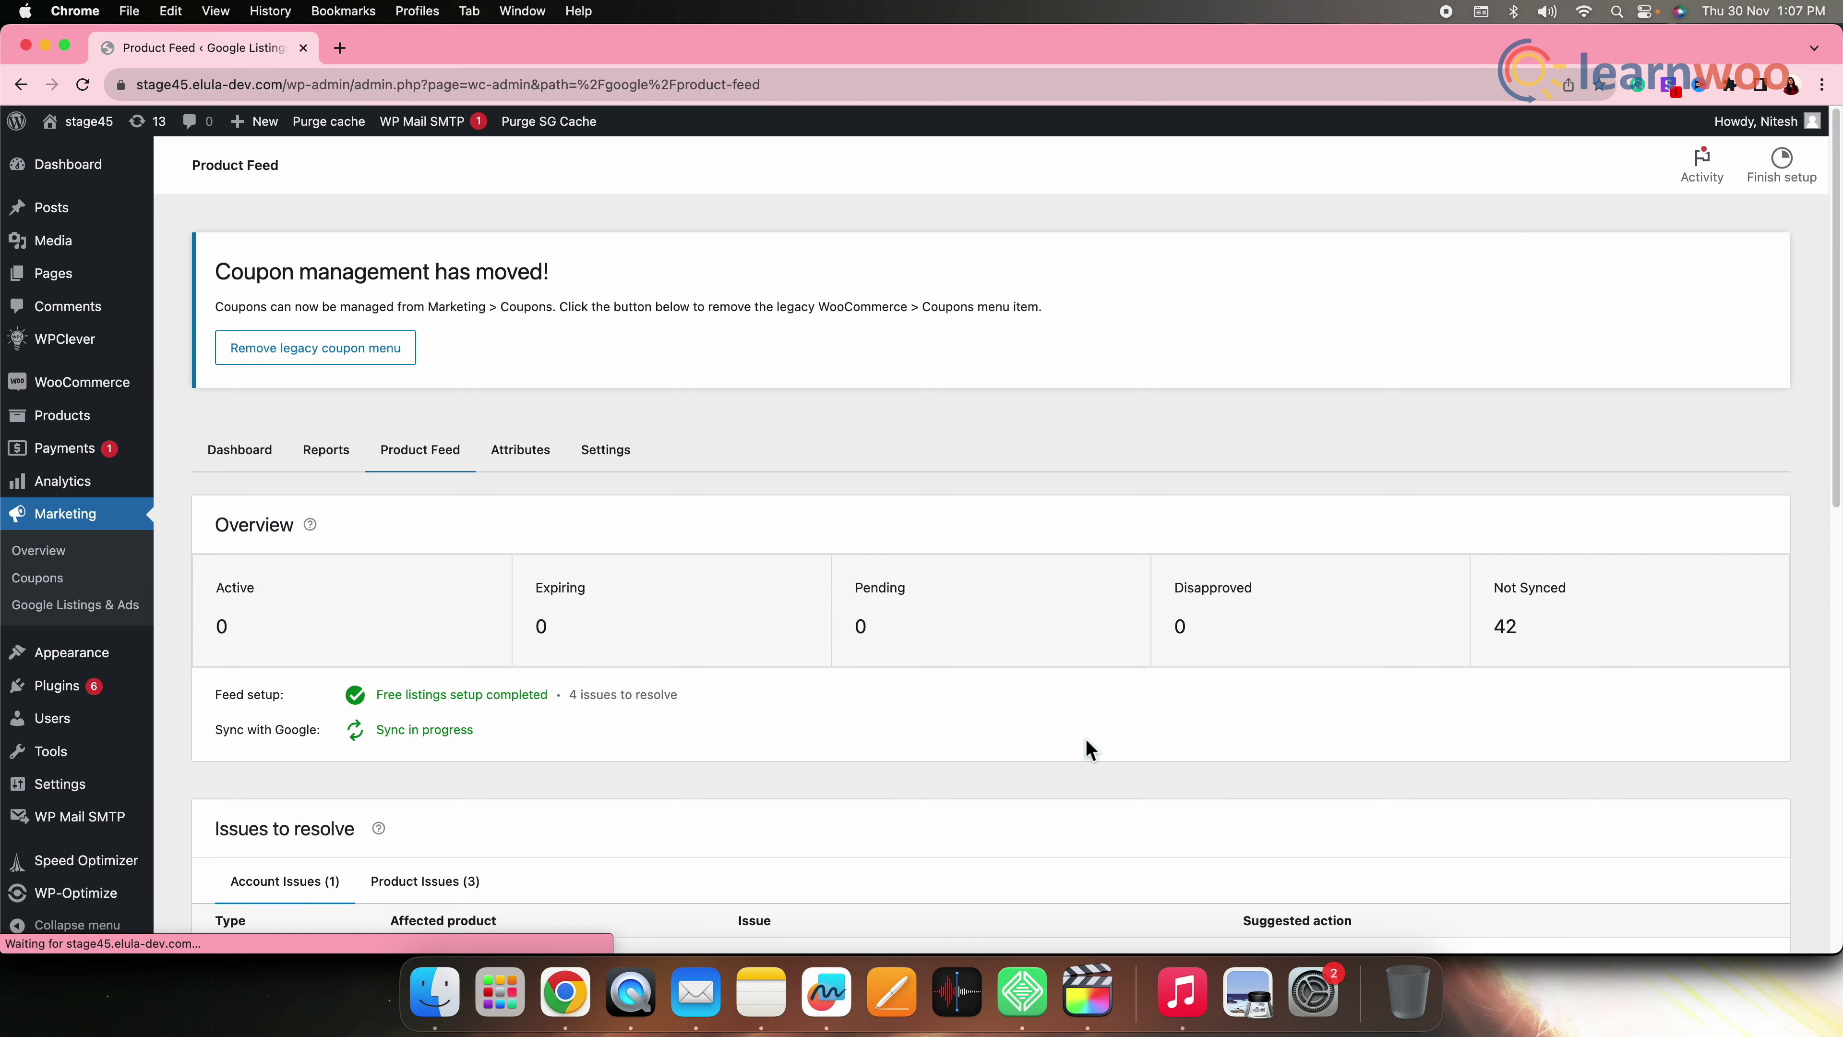
{"action": "scroll", "coordinate": [1185, 815], "scroll_direction": "down", "scroll_amount": 5}
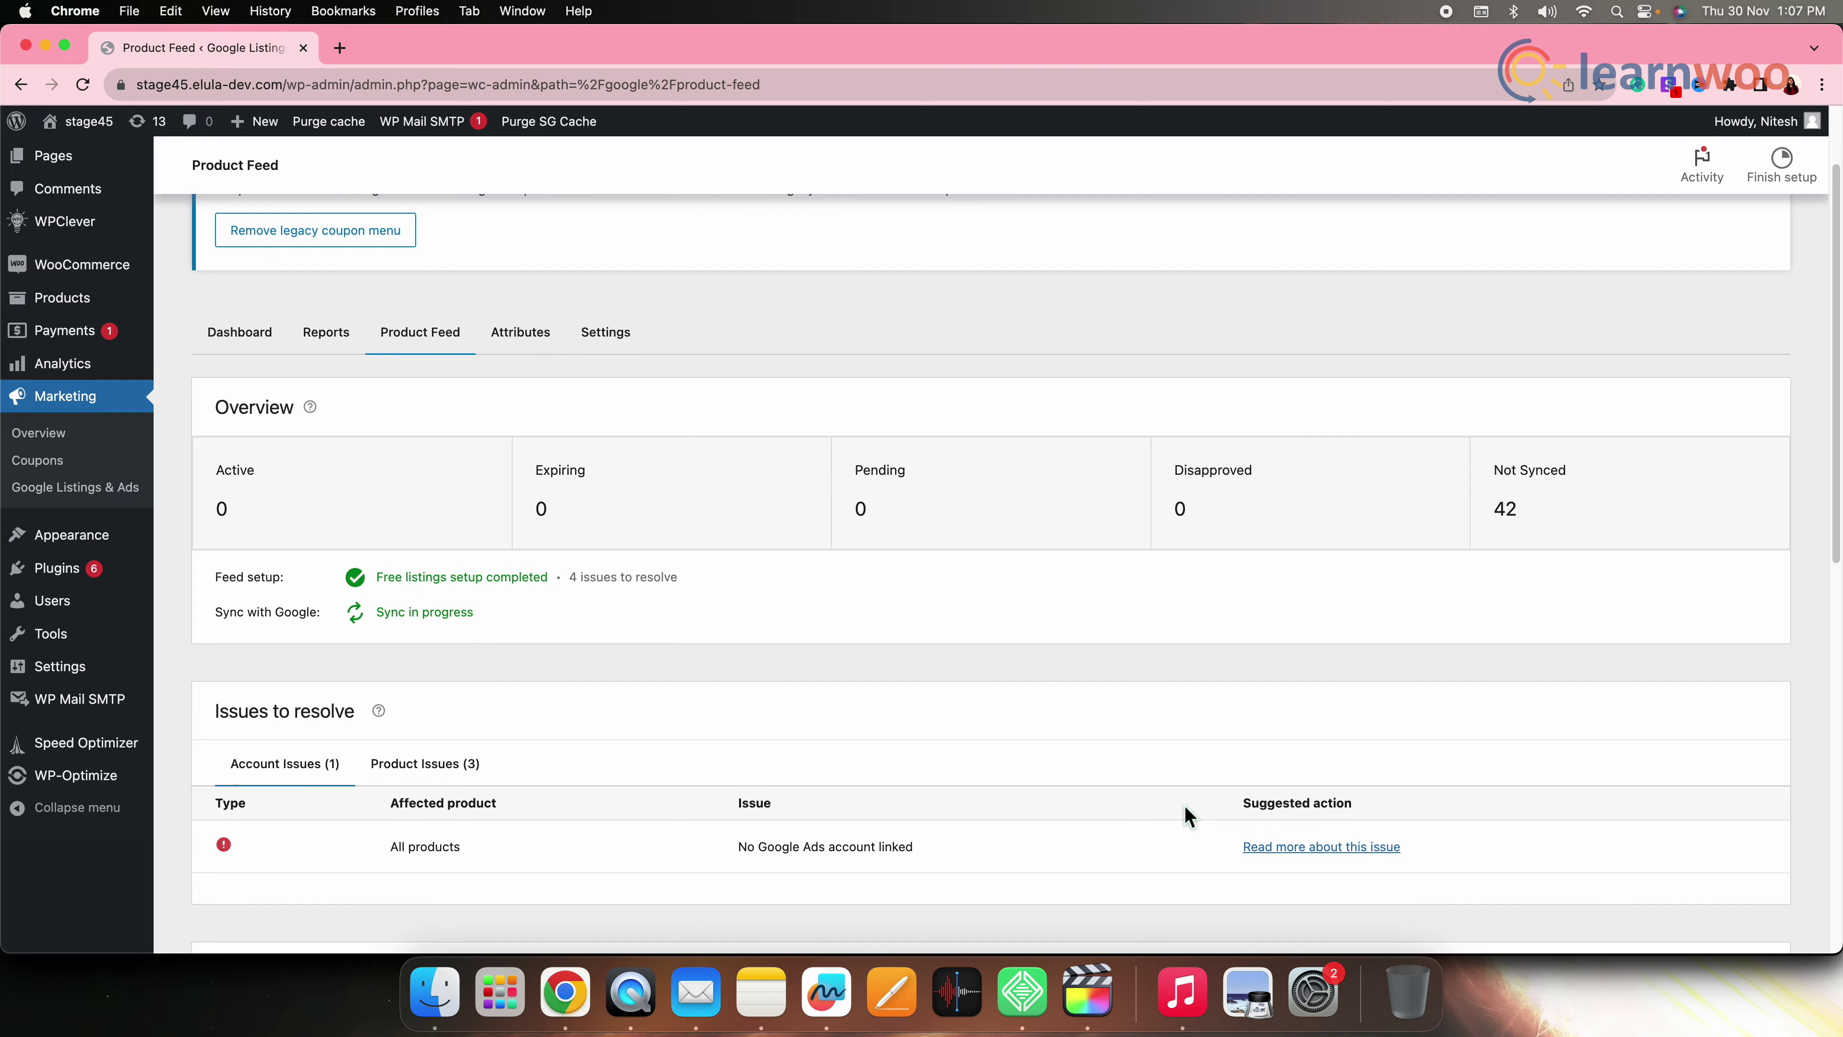